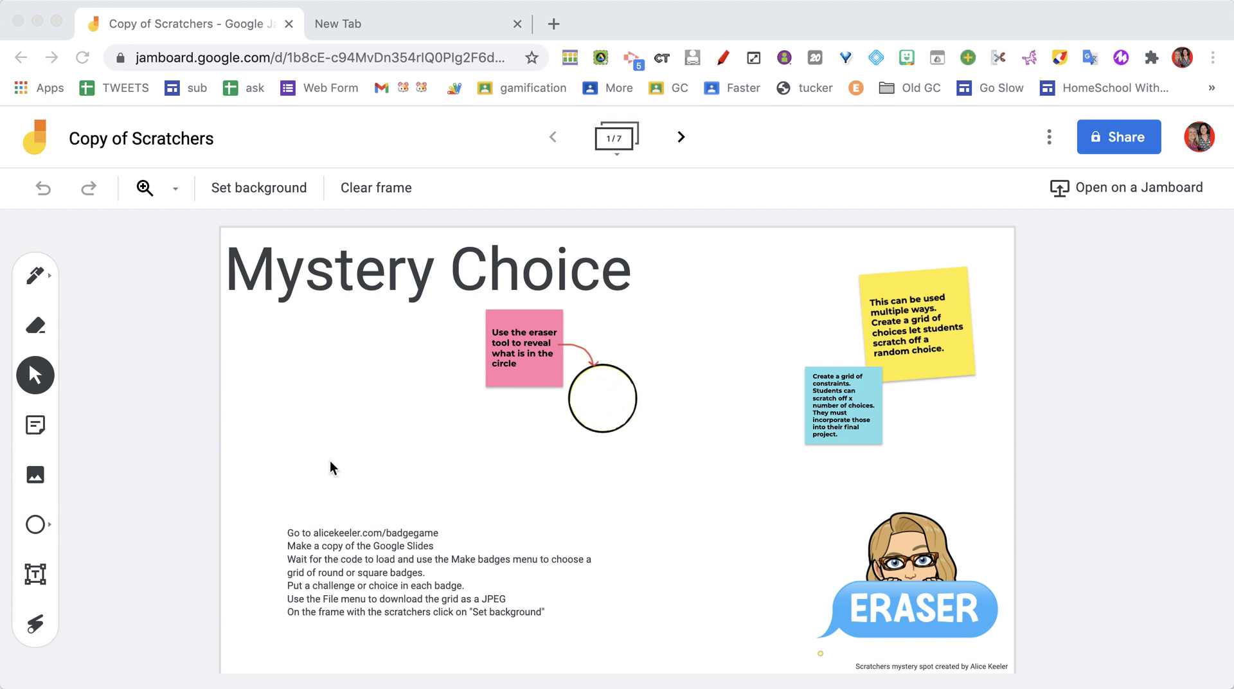
# Step: Erase the white cover inside the Mystery Choice circle with the Erase tool to reveal the hidden badge text
pyautogui.click(39, 336)
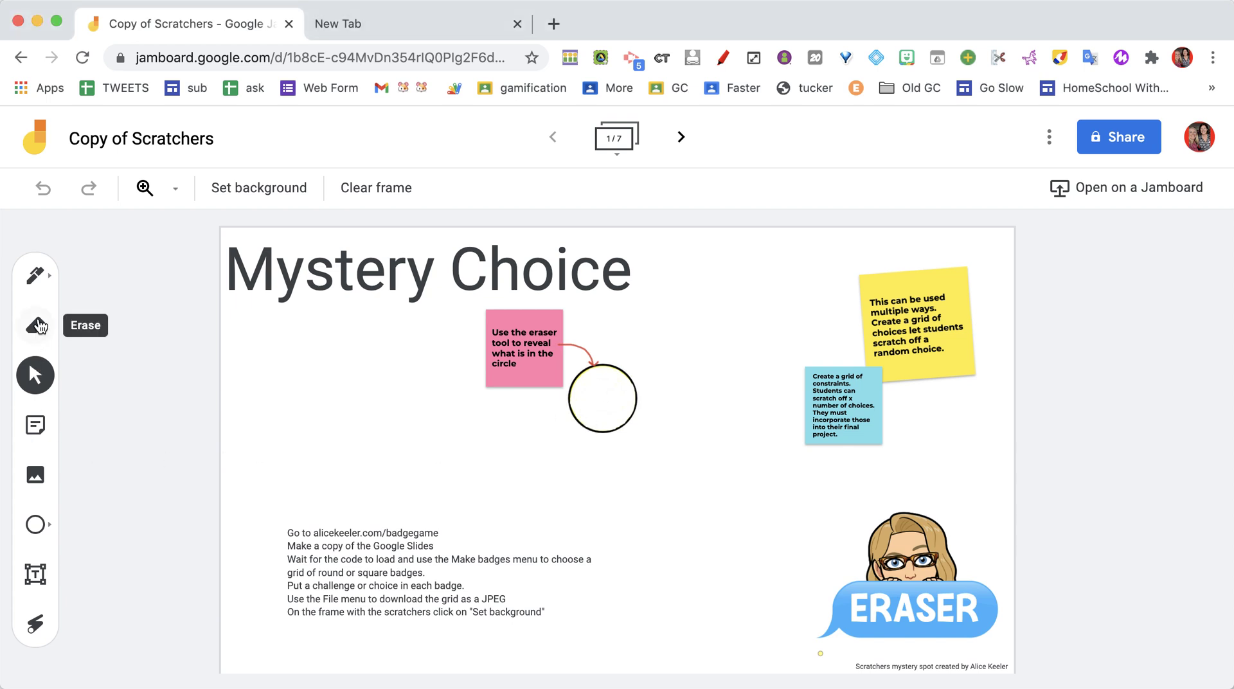
pyautogui.click(38, 328)
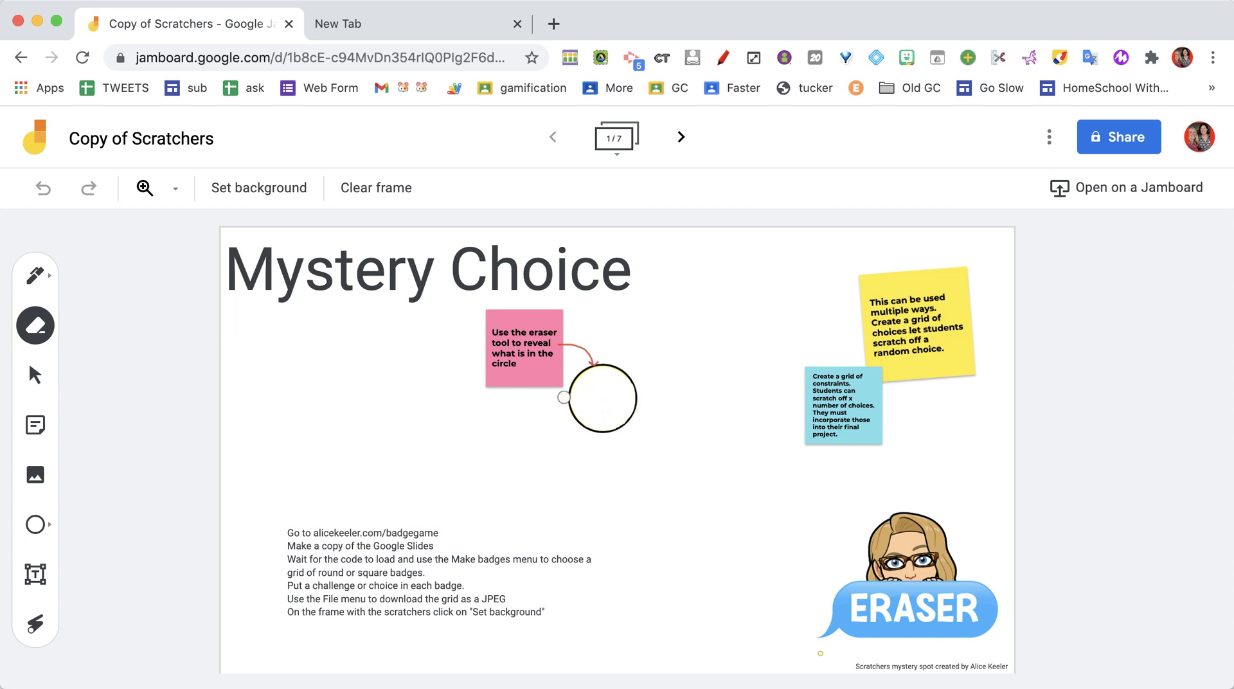
pyautogui.moveTo(584, 390); pyautogui.dragTo(587, 389)
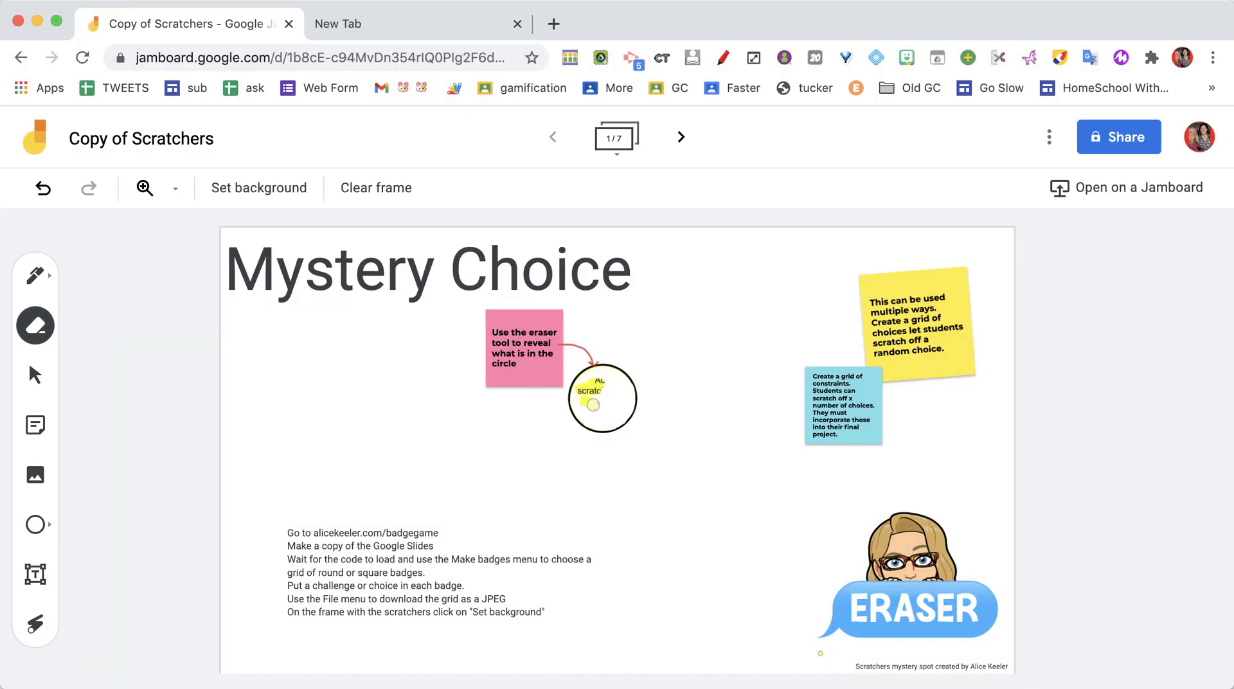
pyautogui.moveTo(593, 405)
pyautogui.mouseDown()
pyautogui.moveTo(630, 394)
pyautogui.moveTo(570, 406)
pyautogui.mouseUp()
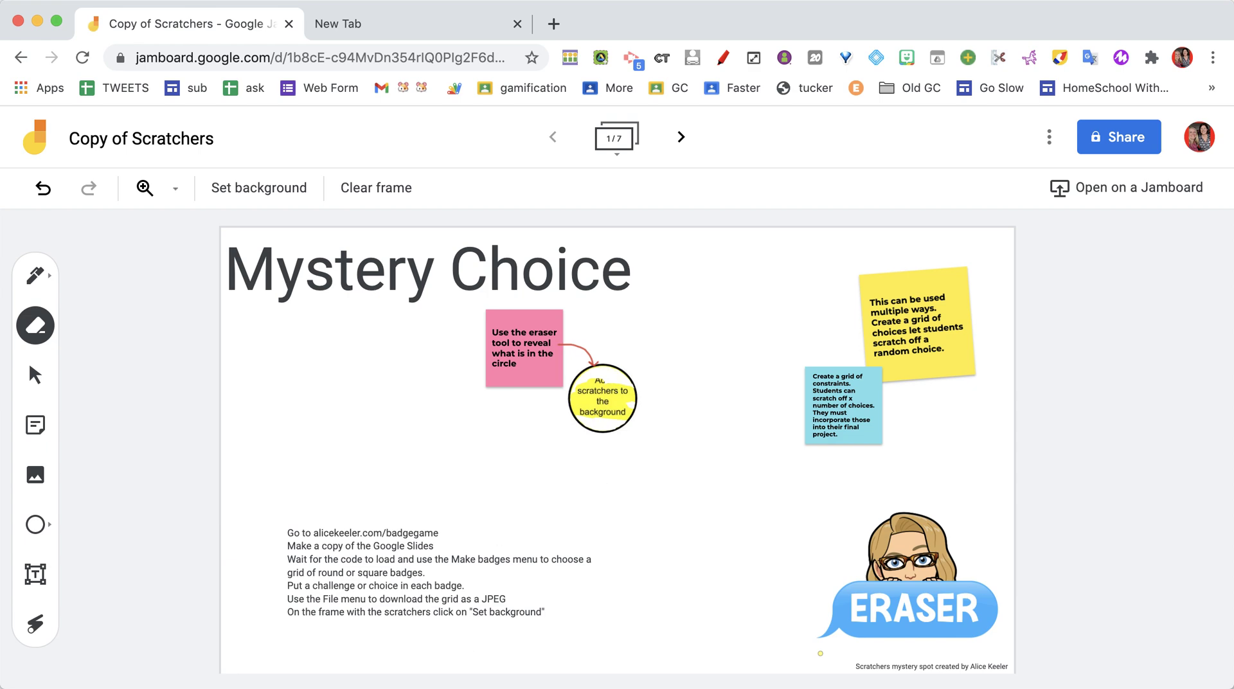
# Step: Look through the sample square and round badge grids on frames 2 and 3
pyautogui.click(681, 138)
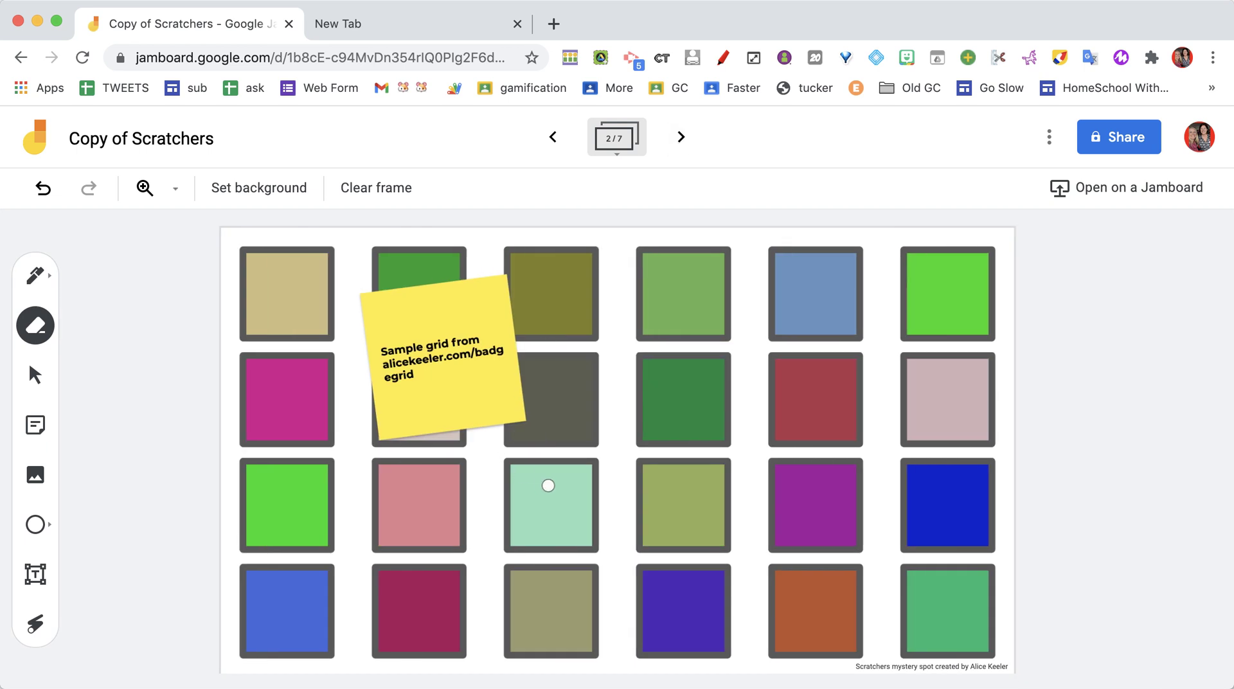
pyautogui.click(682, 138)
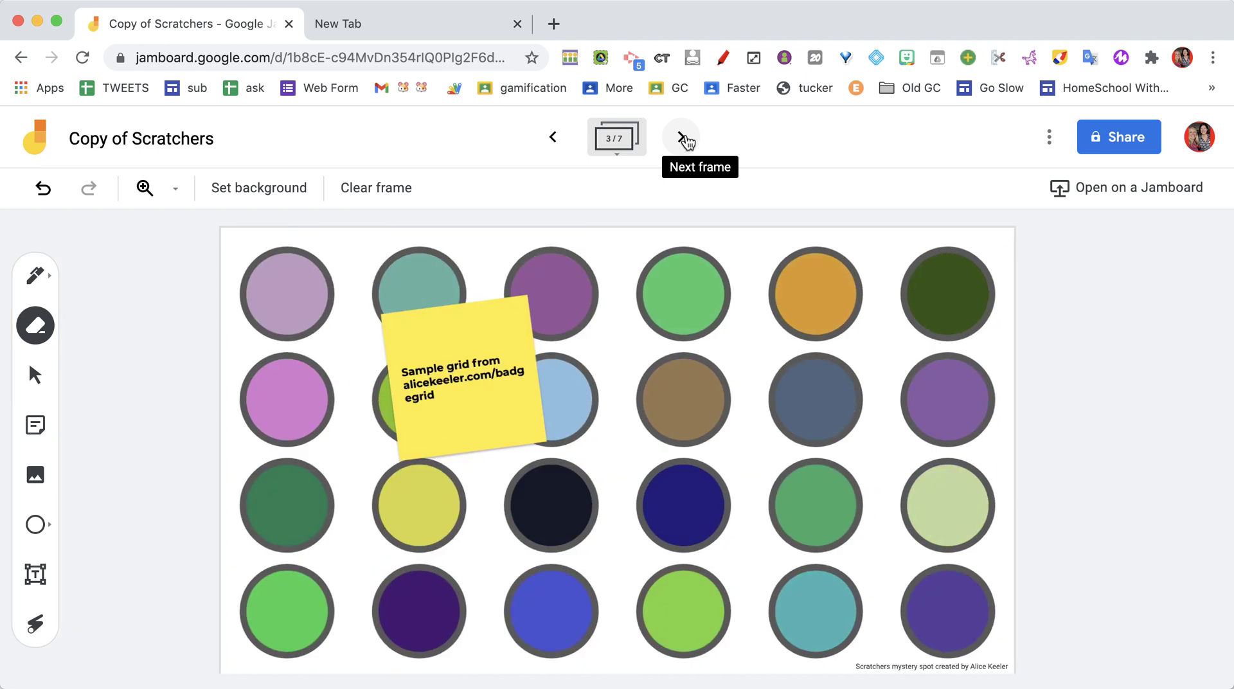
pyautogui.click(553, 137)
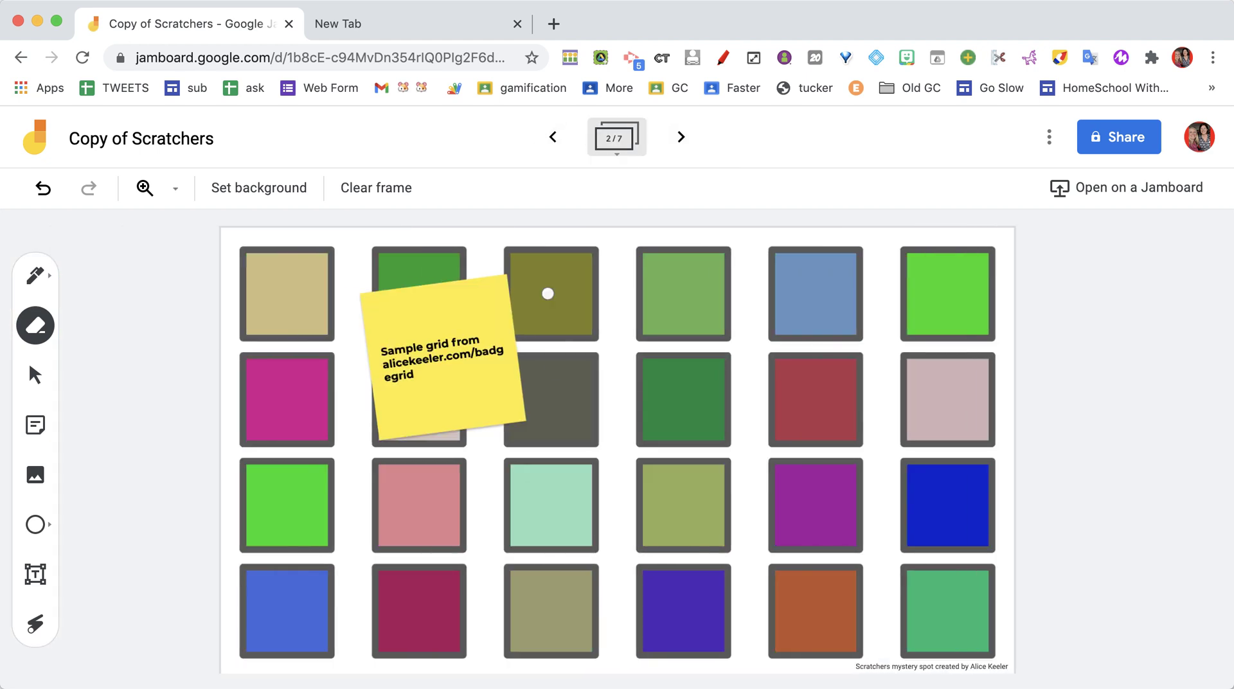
# Step: Switch to the other browser tab, open alicekeeler.com/badgegrid, and make a copy of the Badge Grid Maker presentation in Google Slides
pyautogui.click(422, 27)
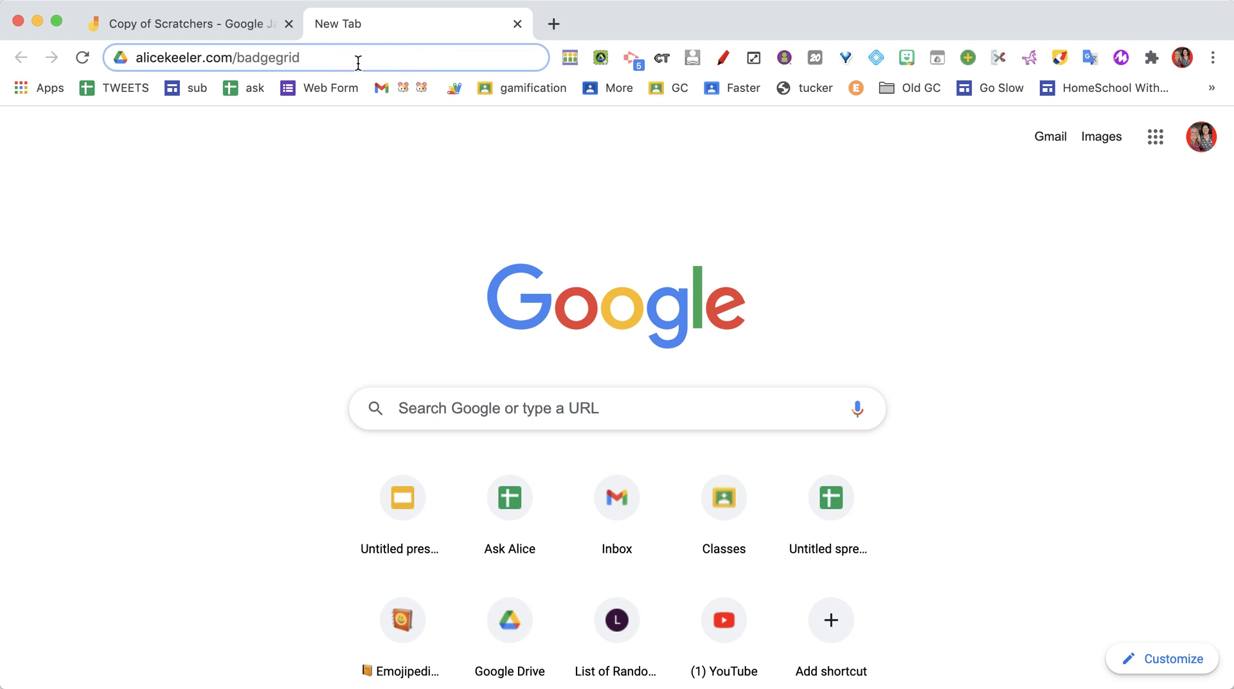
pyautogui.moveTo(358, 63); pyautogui.dragTo(165, 47)
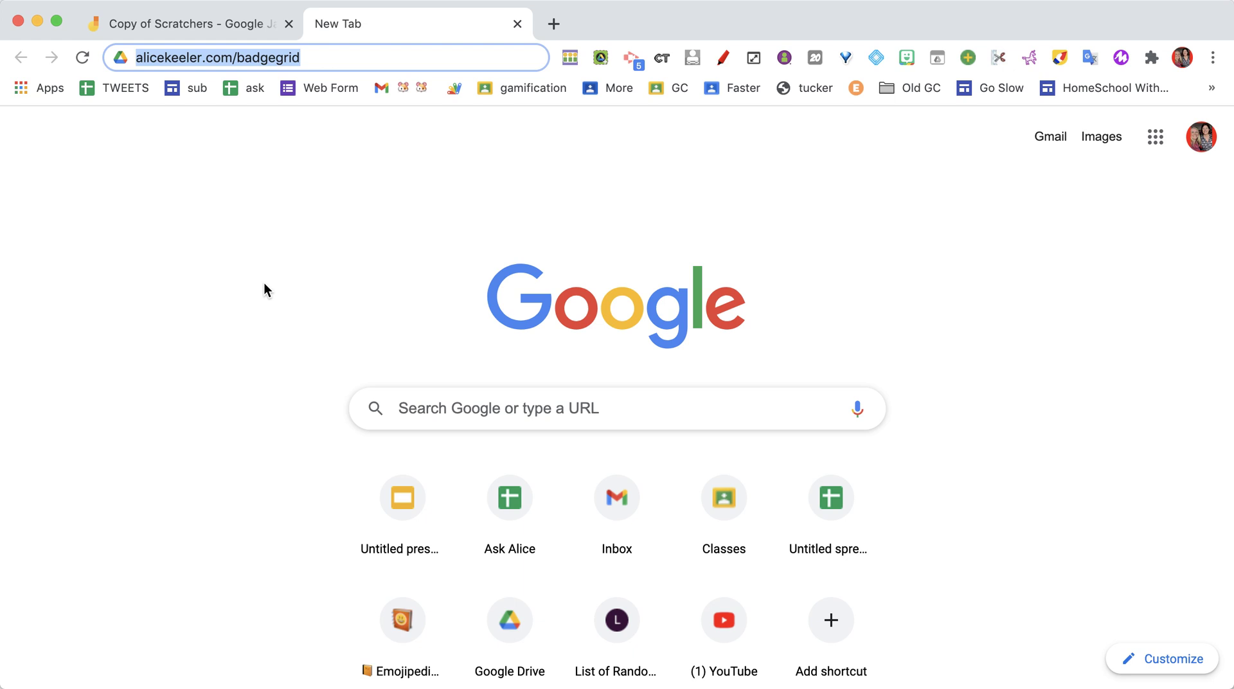
pyautogui.press('Return')
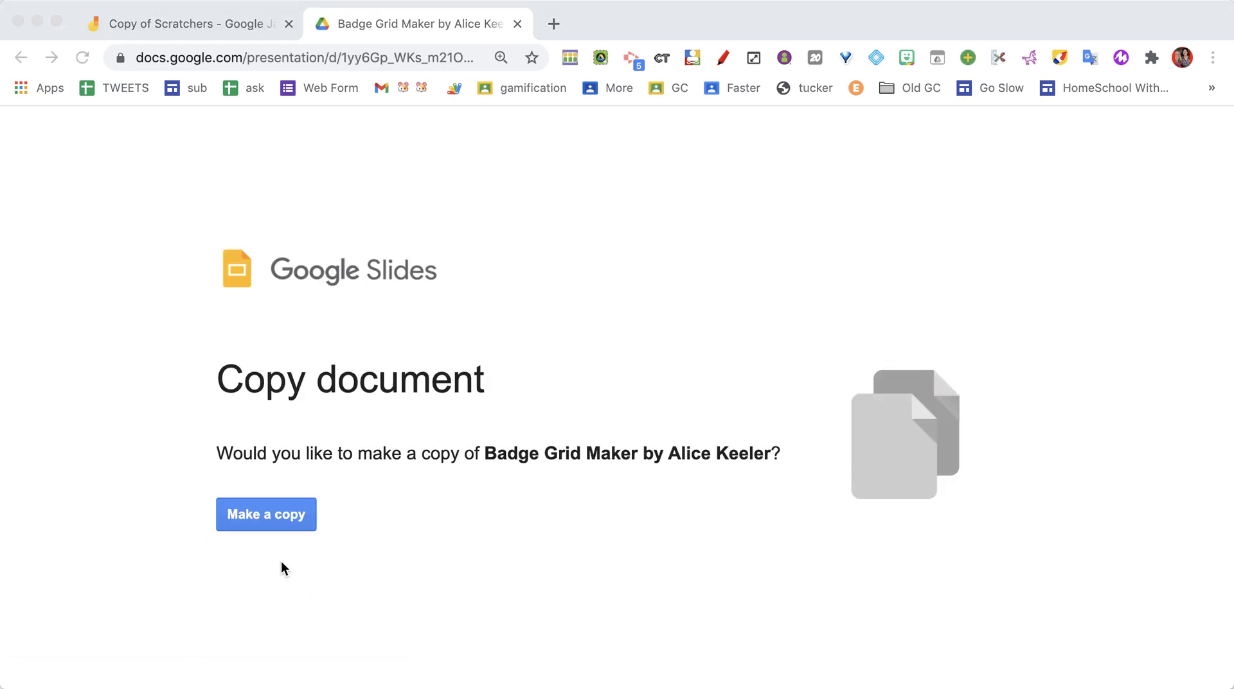
pyautogui.click(271, 524)
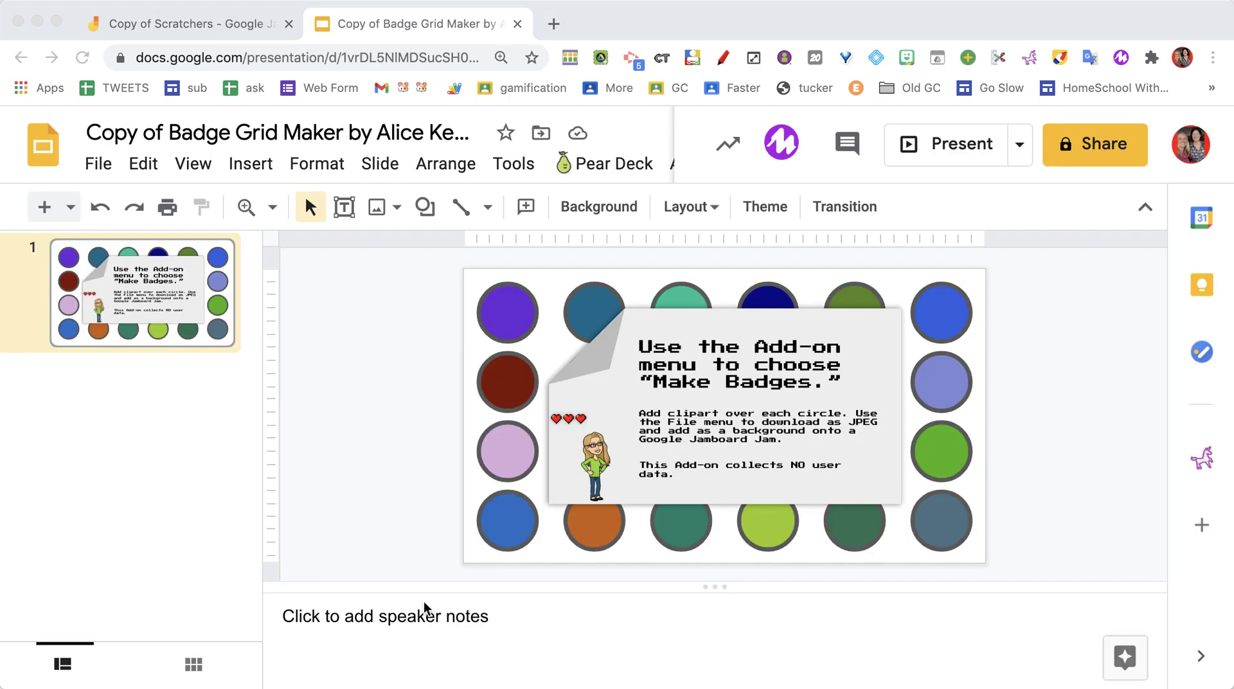
pyautogui.click(347, 488)
pyautogui.press('super+minus')
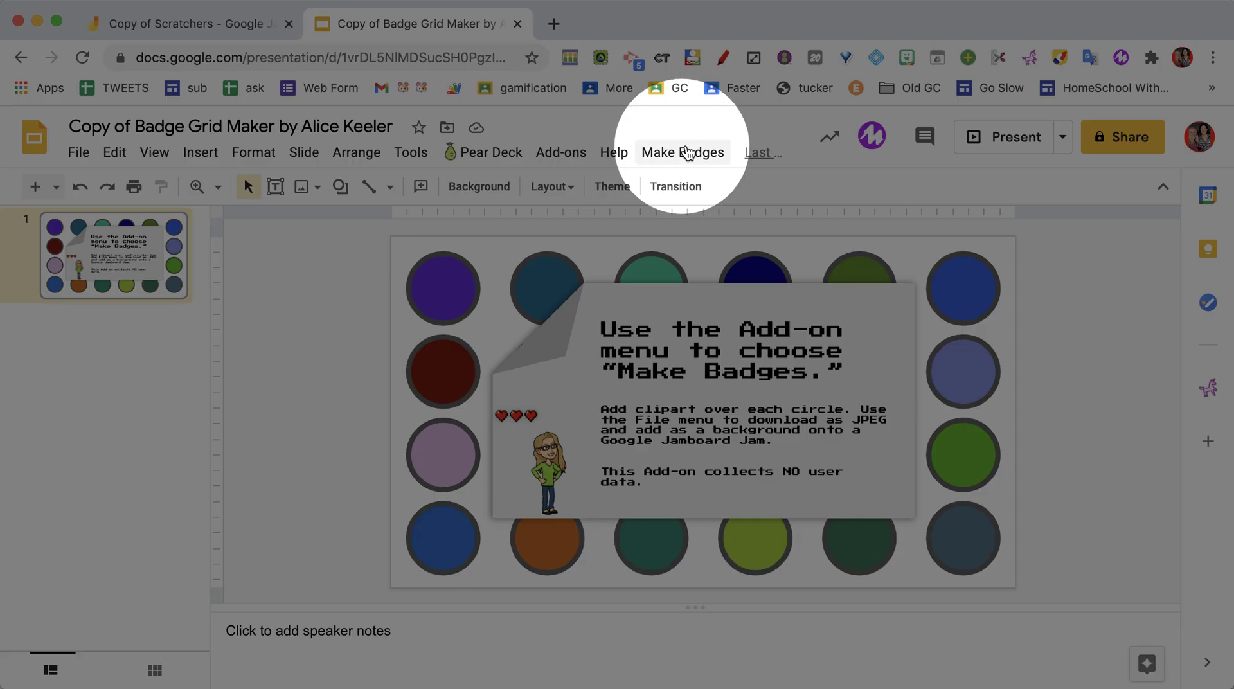
# Step: Generate a slide of round badges with Make Badge Grid and open the new slide 2
pyautogui.click(683, 155)
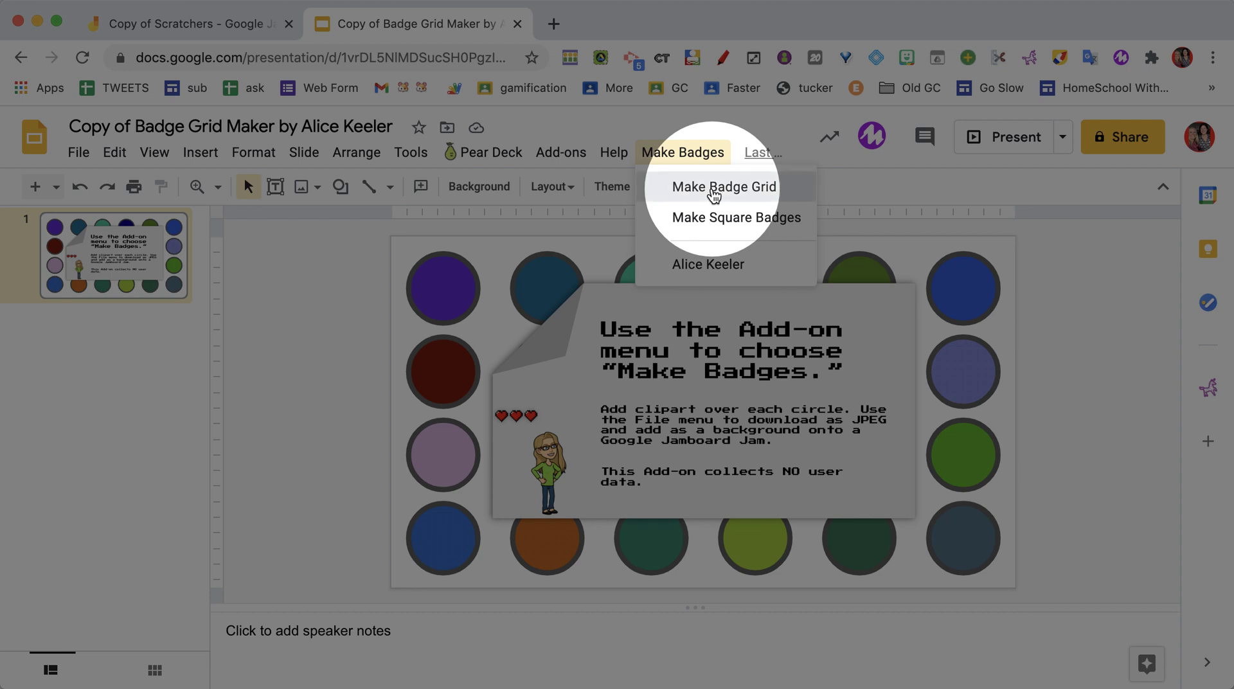
pyautogui.click(715, 193)
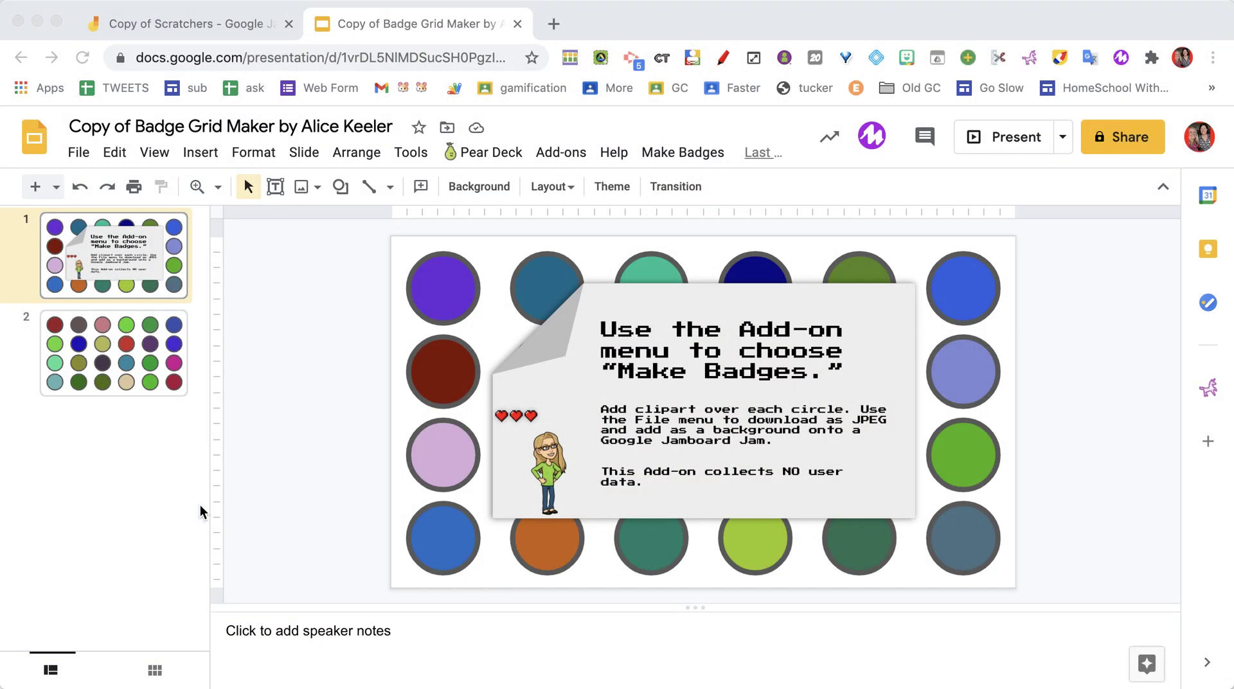
pyautogui.click(158, 373)
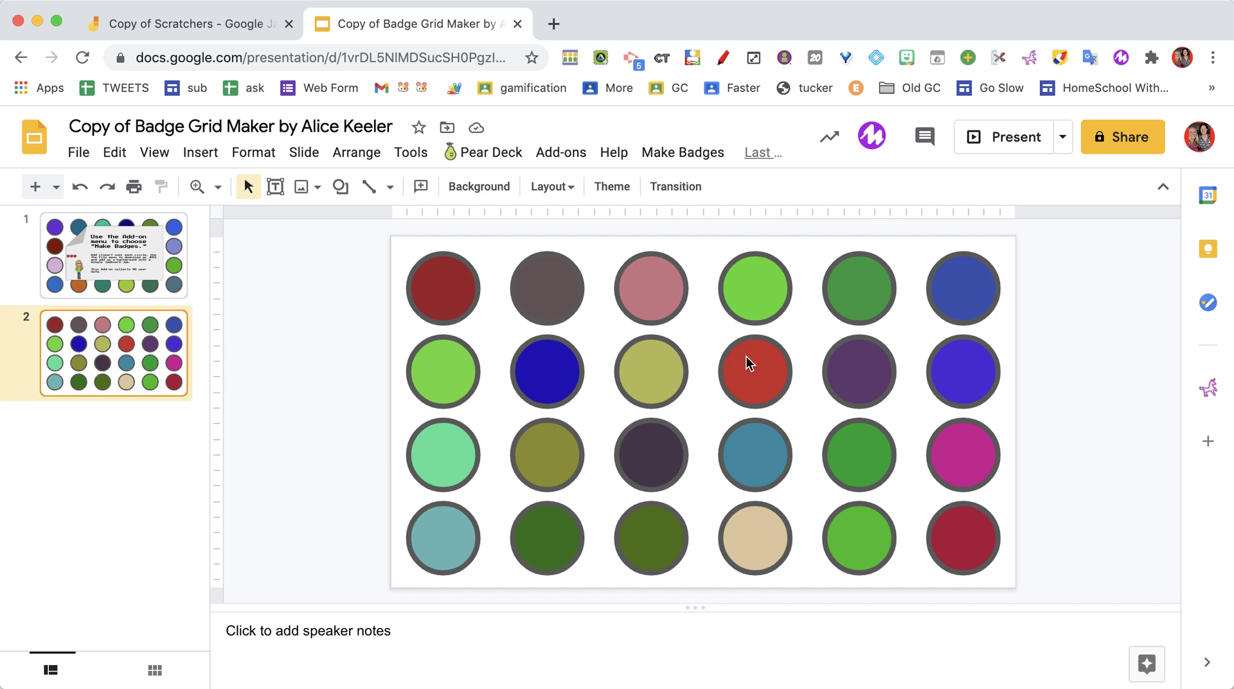
# Step: Generate two more slides of round badges with Make Badge Grid, keeping slide 3 open for editing
pyautogui.click(672, 153)
pyautogui.click(682, 195)
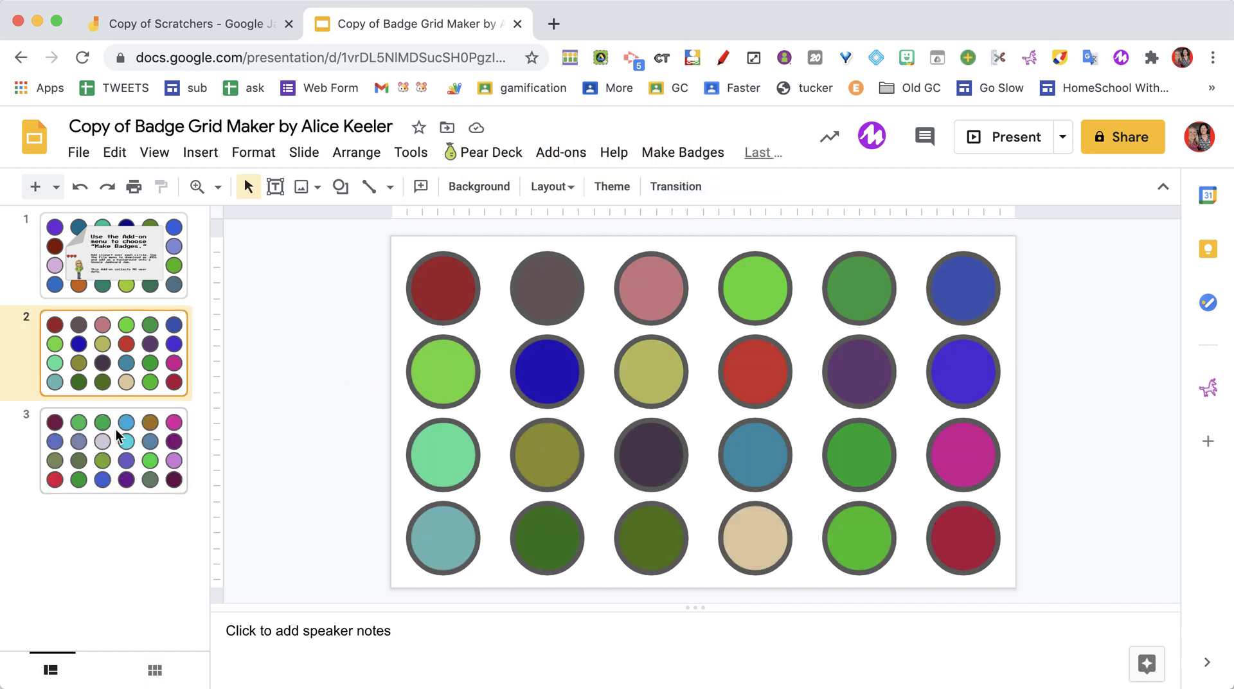
pyautogui.click(124, 460)
pyautogui.click(682, 152)
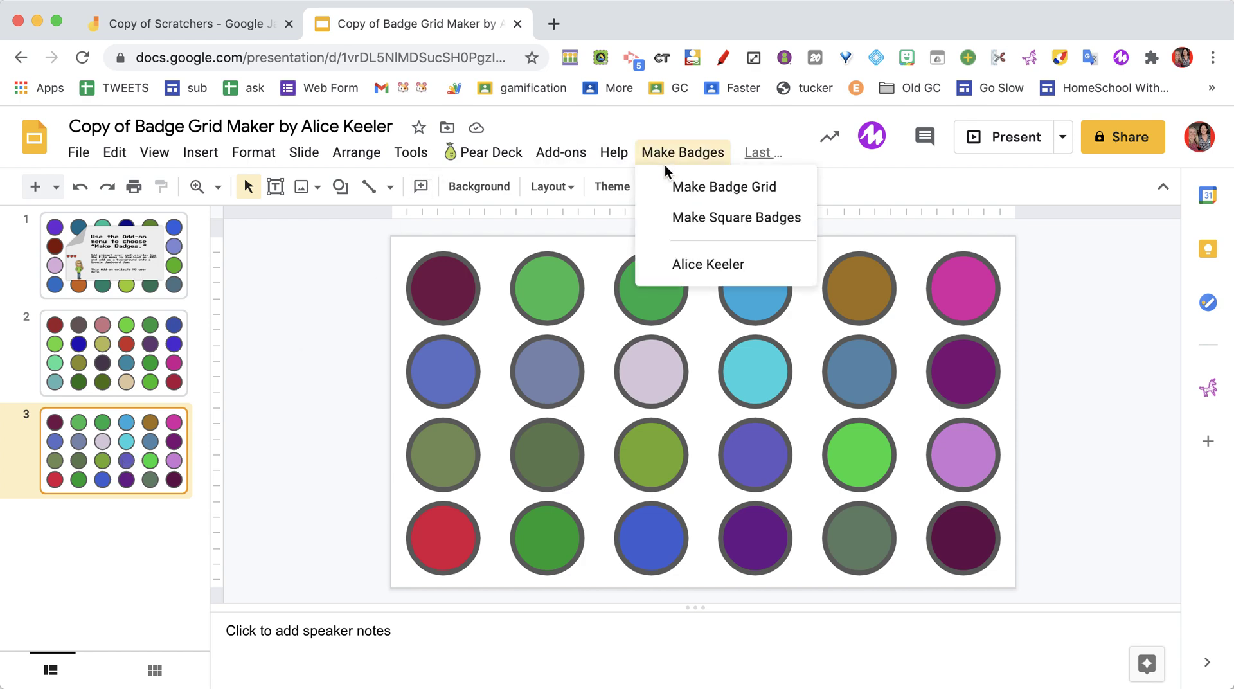
pyautogui.click(669, 183)
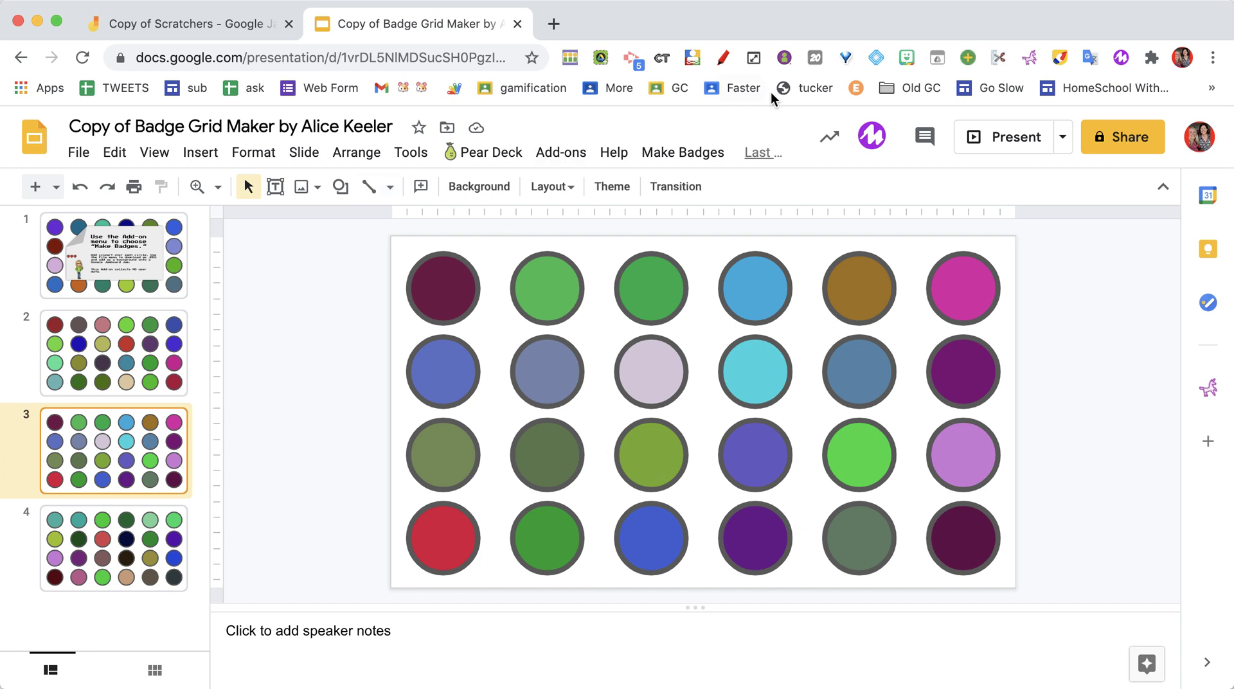
# Step: Place the Bitmoji holding a red heart on the second circle of the second row on slide 3
pyautogui.click(904, 57)
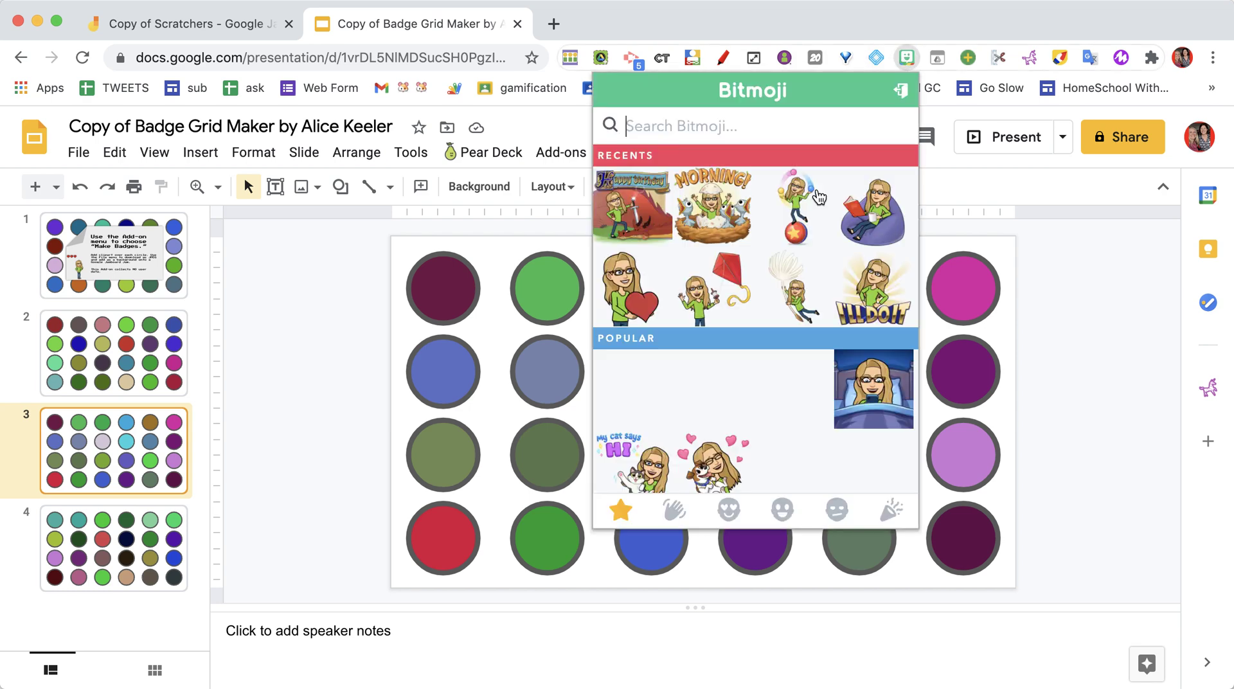
pyautogui.moveTo(640, 297); pyautogui.dragTo(567, 396)
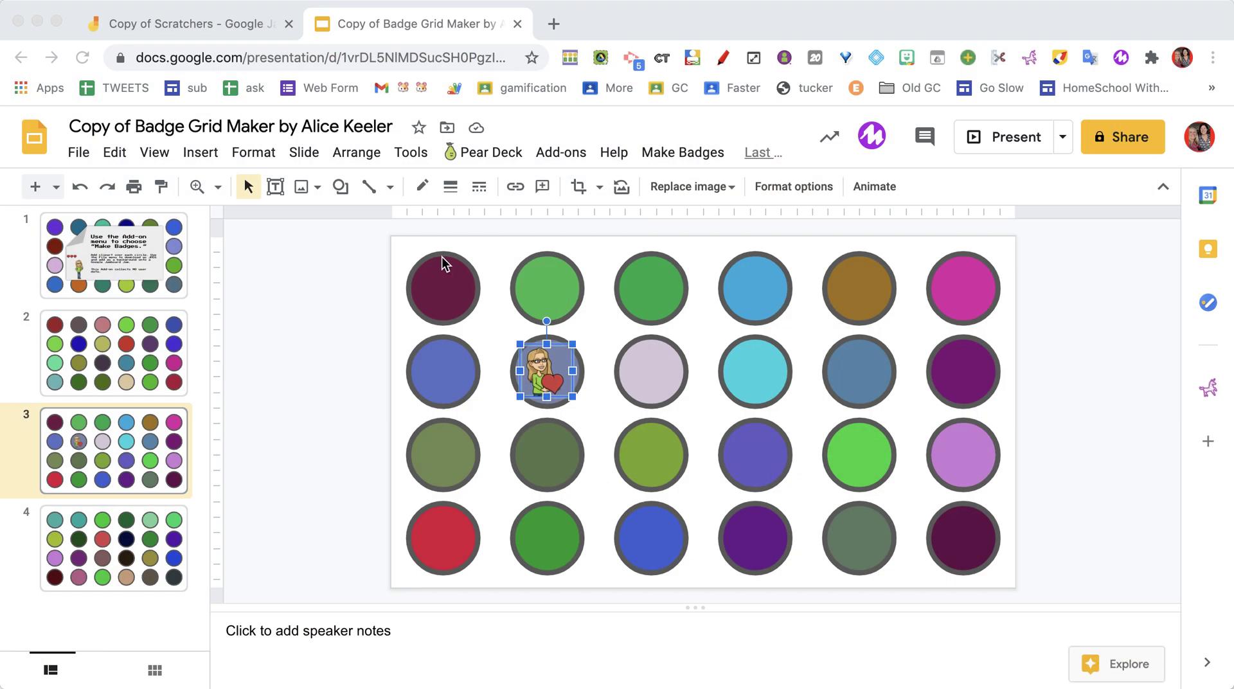
# Step: Add a text box over the third circle of the second row with font size 70 and the placeholder text "jdjd"
pyautogui.click(281, 194)
pyautogui.click(277, 191)
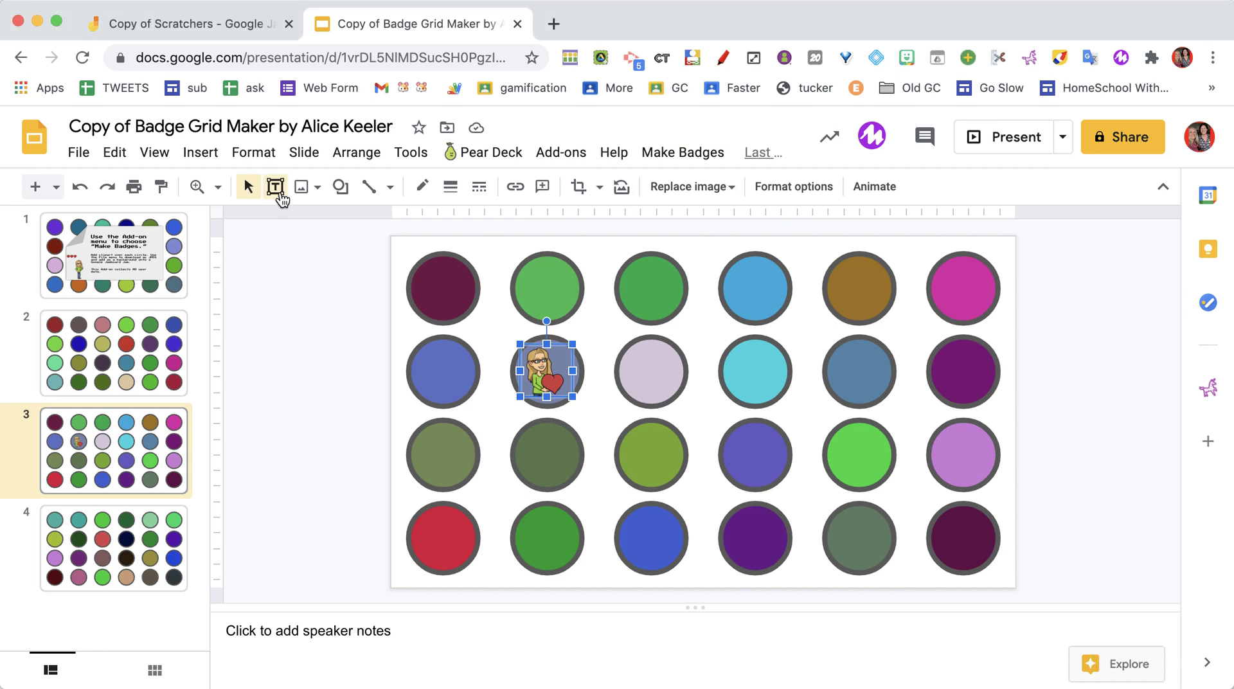
pyautogui.moveTo(622, 350); pyautogui.dragTo(687, 395)
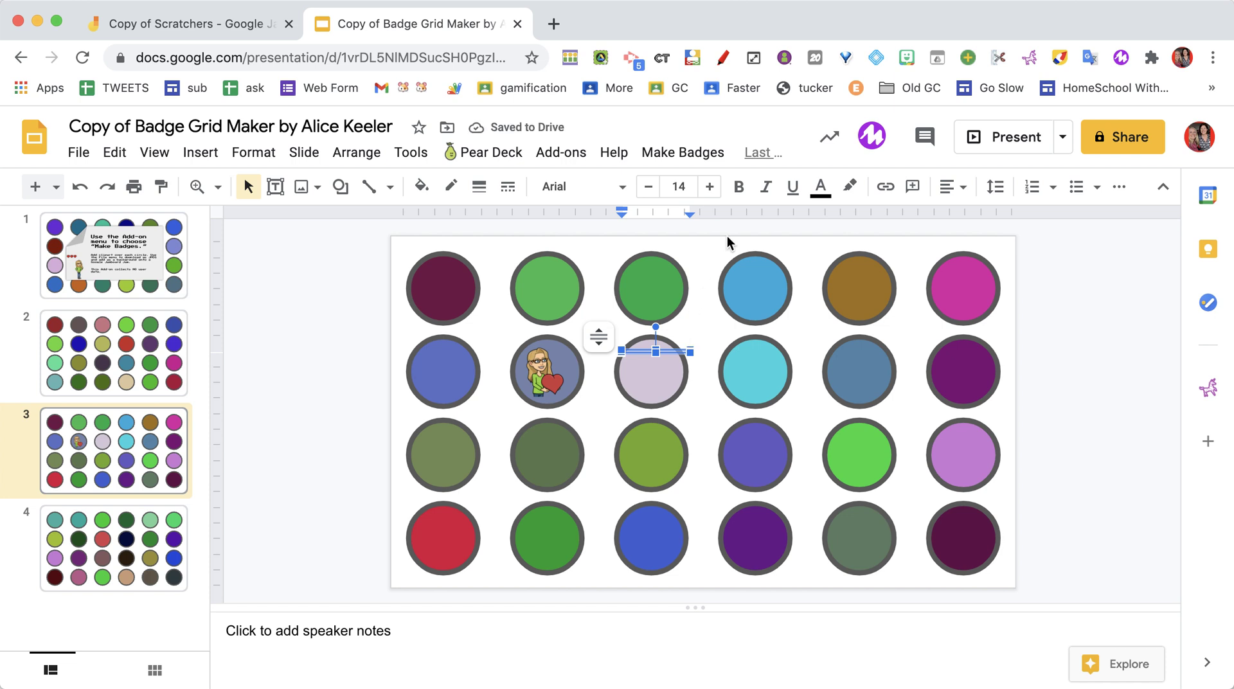
pyautogui.click(679, 187)
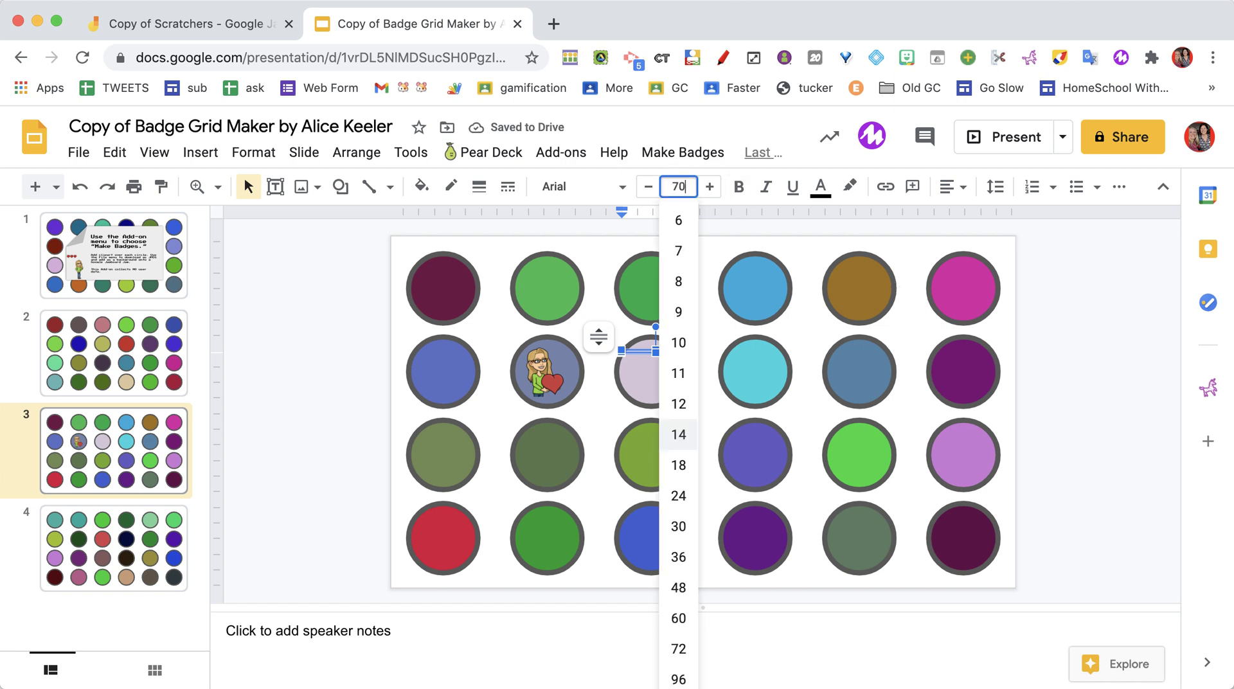
pyautogui.write('70')
pyautogui.press('Return')
pyautogui.click(679, 186)
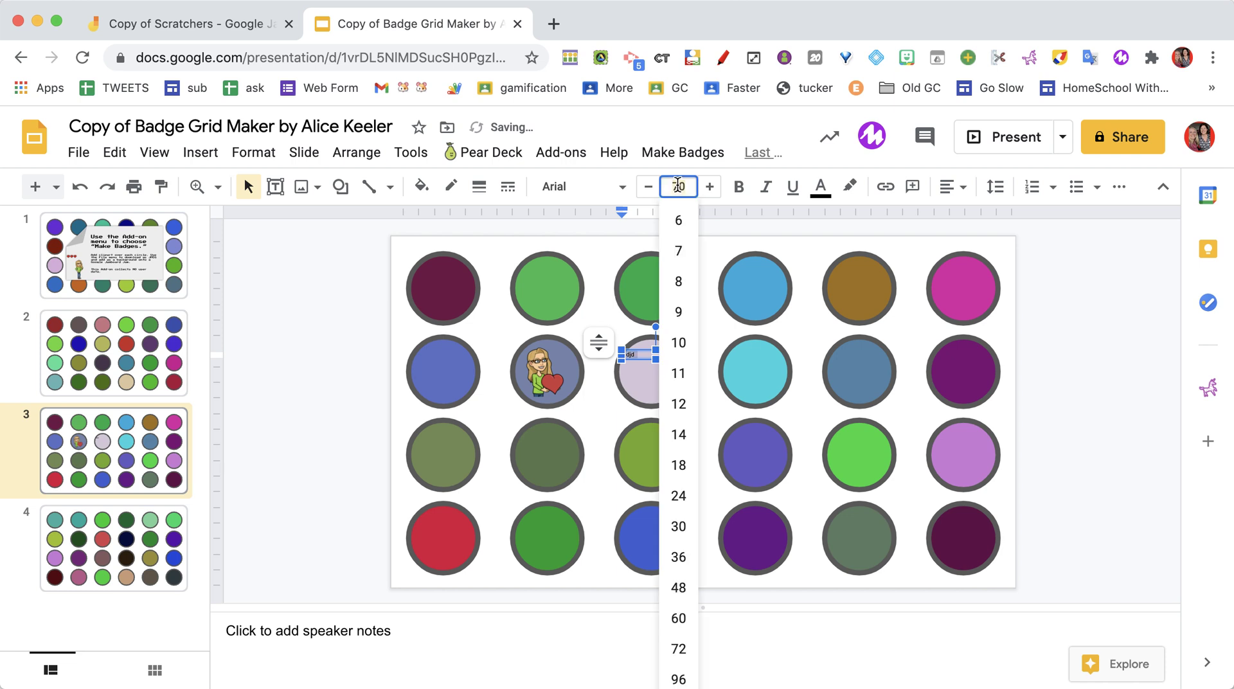
pyautogui.press('Return')
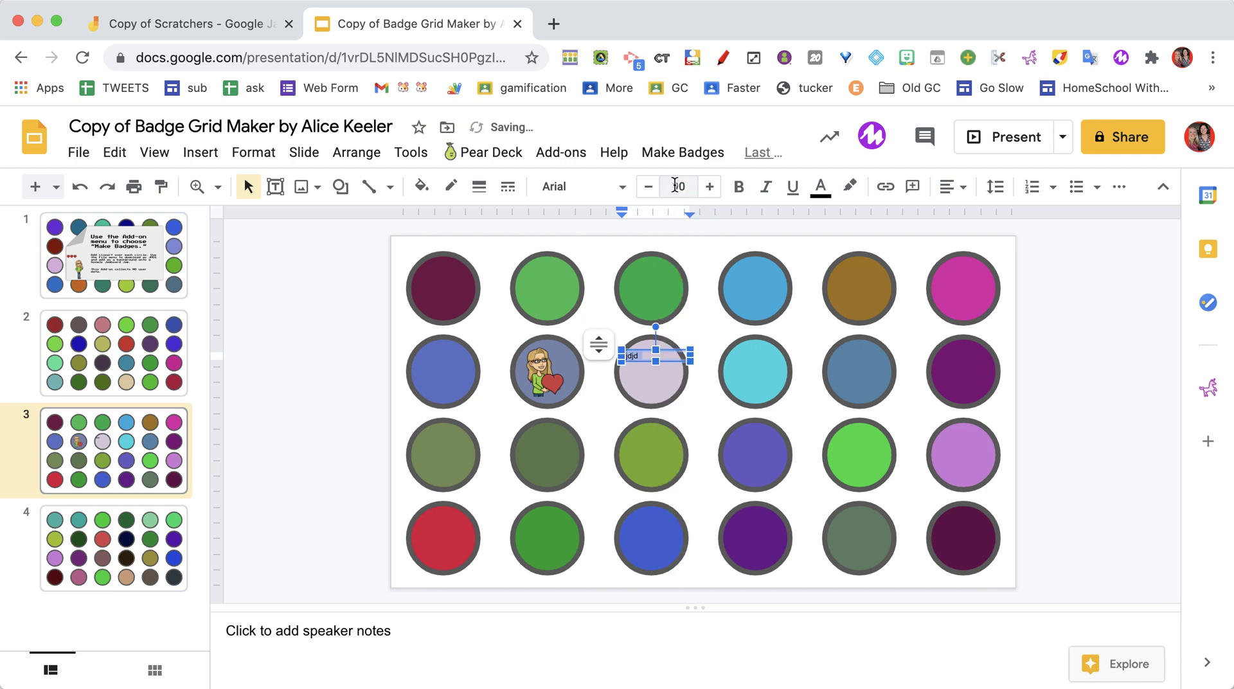
# Step: Set the text box's font size to 100 and replace its placeholder text with "alicekeeler.com"
pyautogui.click(675, 185)
pyautogui.write('100')
pyautogui.press('Return')
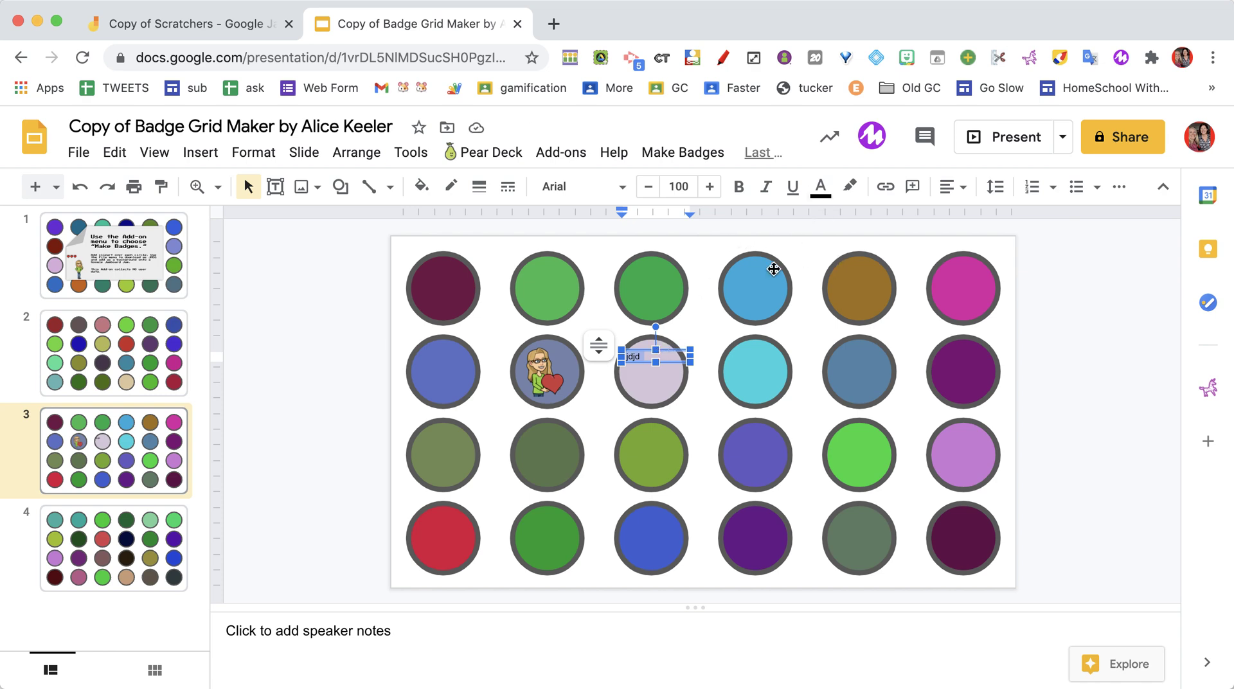
pyautogui.write('licekeeler.com')
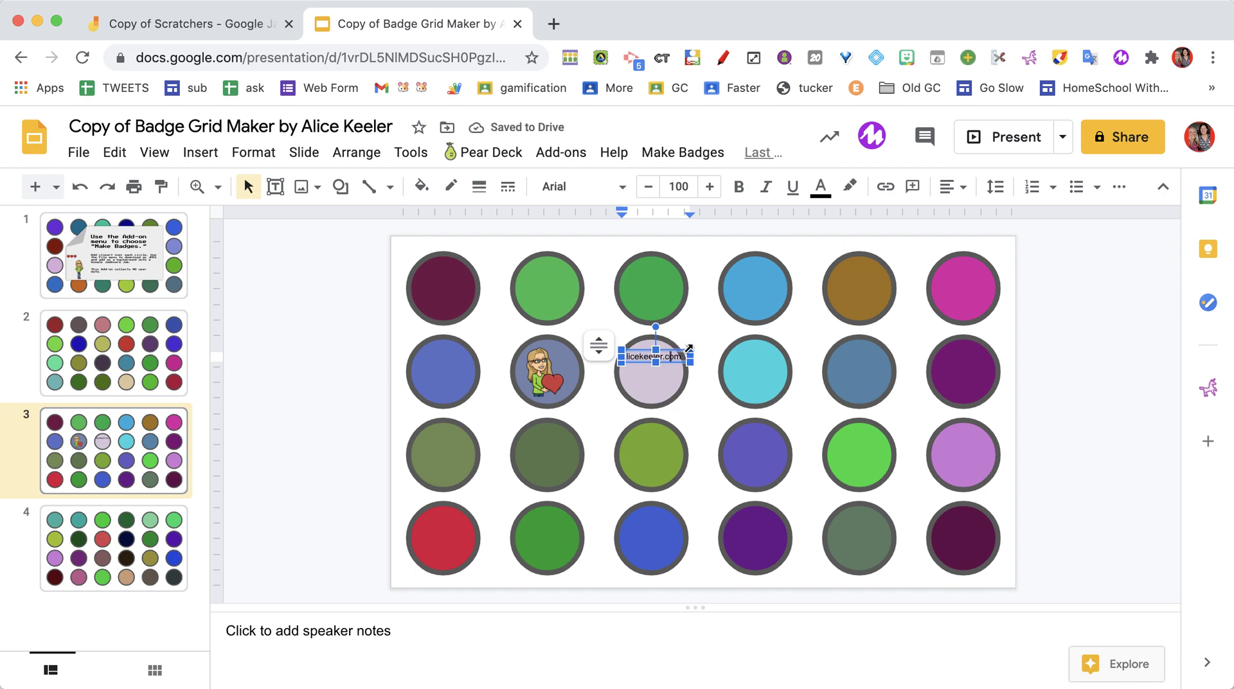
# Step: Move the "alicekeeler.com" text box down to the middle of its circle and shift it slightly right so the text fits
pyautogui.click(676, 364)
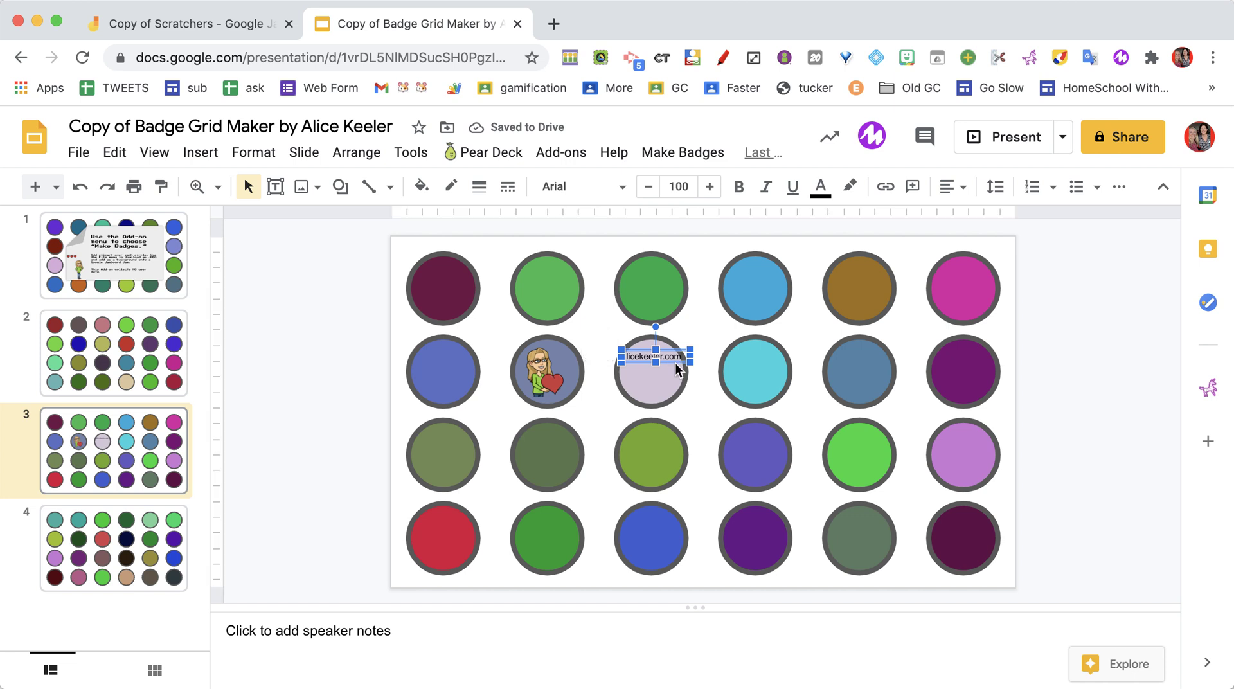
pyautogui.moveTo(671, 356); pyautogui.dragTo(673, 366)
pyautogui.click(702, 413)
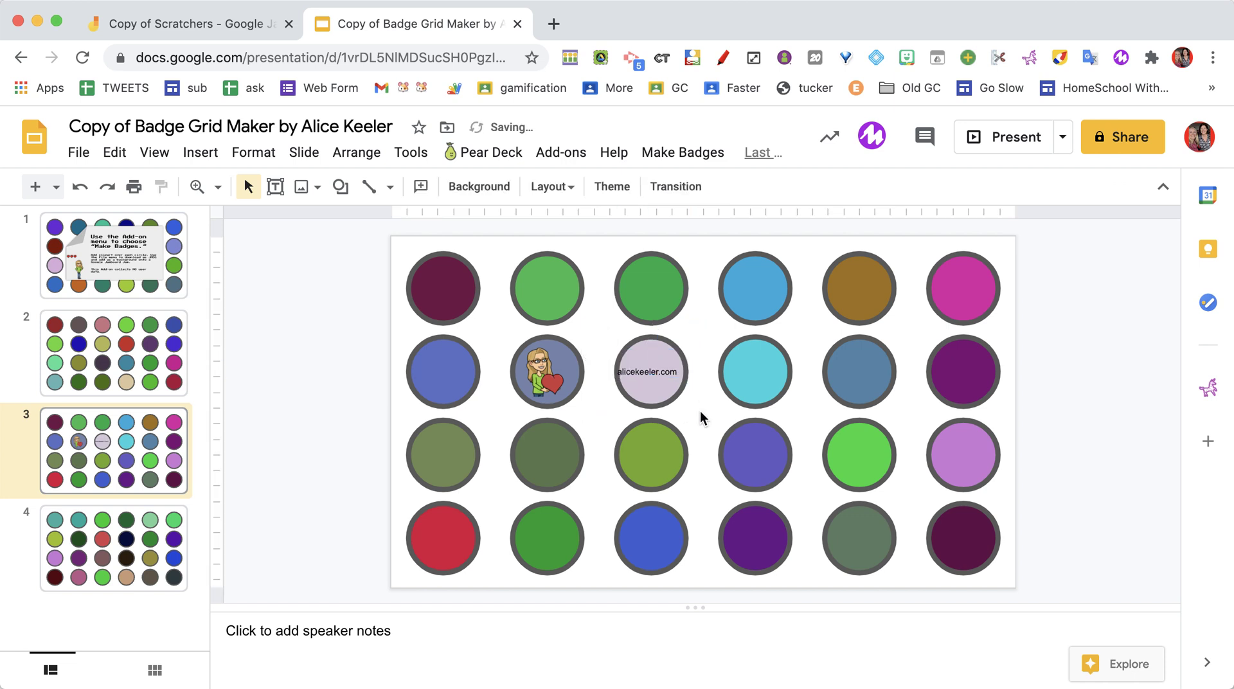
pyautogui.click(628, 365)
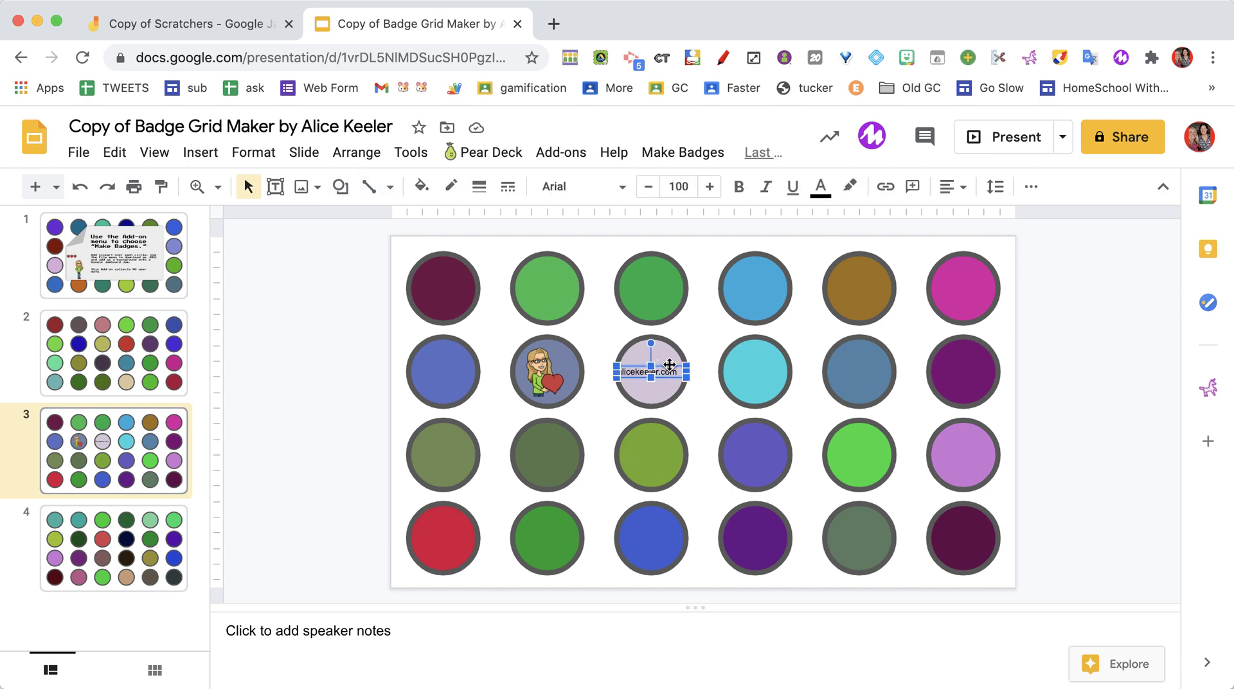
pyautogui.moveTo(670, 365); pyautogui.dragTo(679, 370)
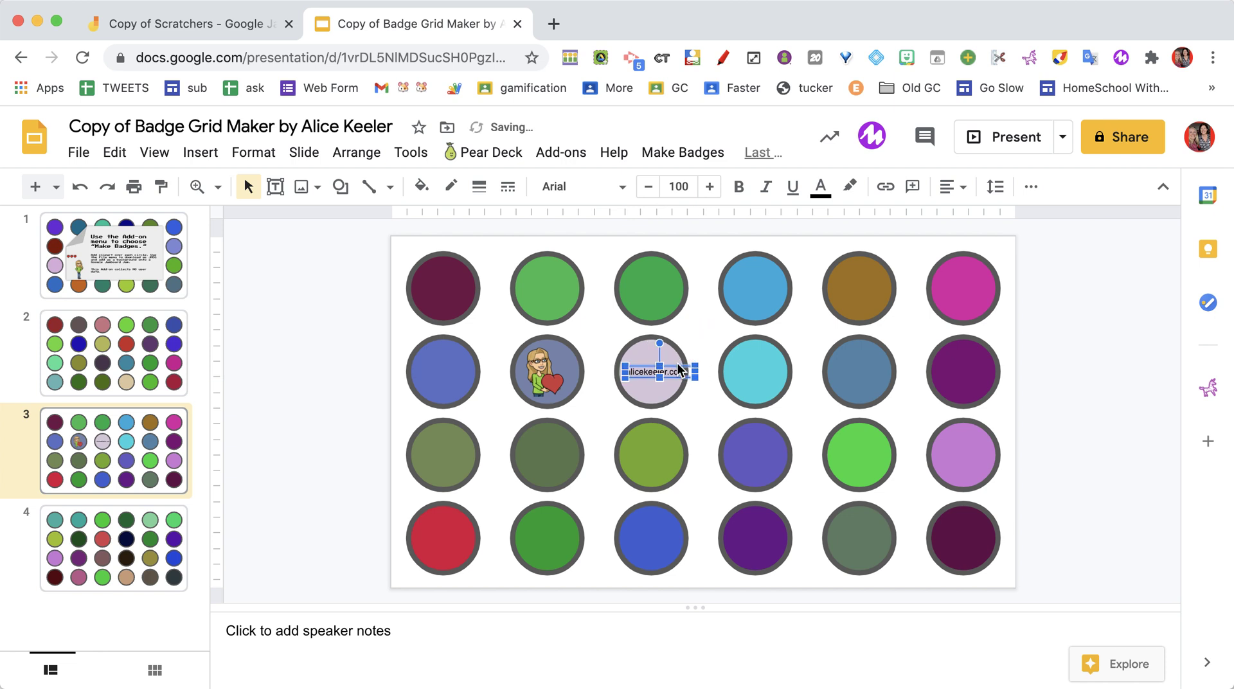
# Step: Add a text box over the fourth circle of the second row, set its font size to 100, and enter the badge's label
pyautogui.click(277, 188)
pyautogui.moveTo(732, 361)
pyautogui.mouseDown()
pyautogui.moveTo(782, 416)
pyautogui.moveTo(779, 397)
pyautogui.mouseUp()
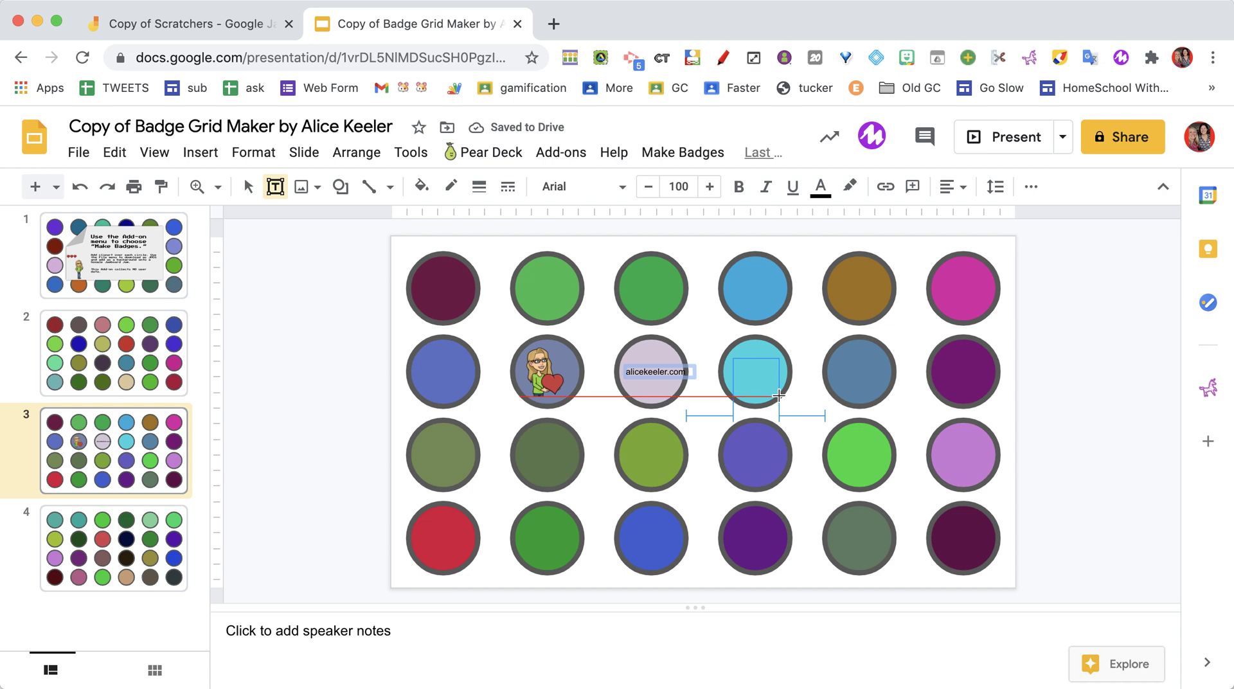
pyautogui.click(675, 184)
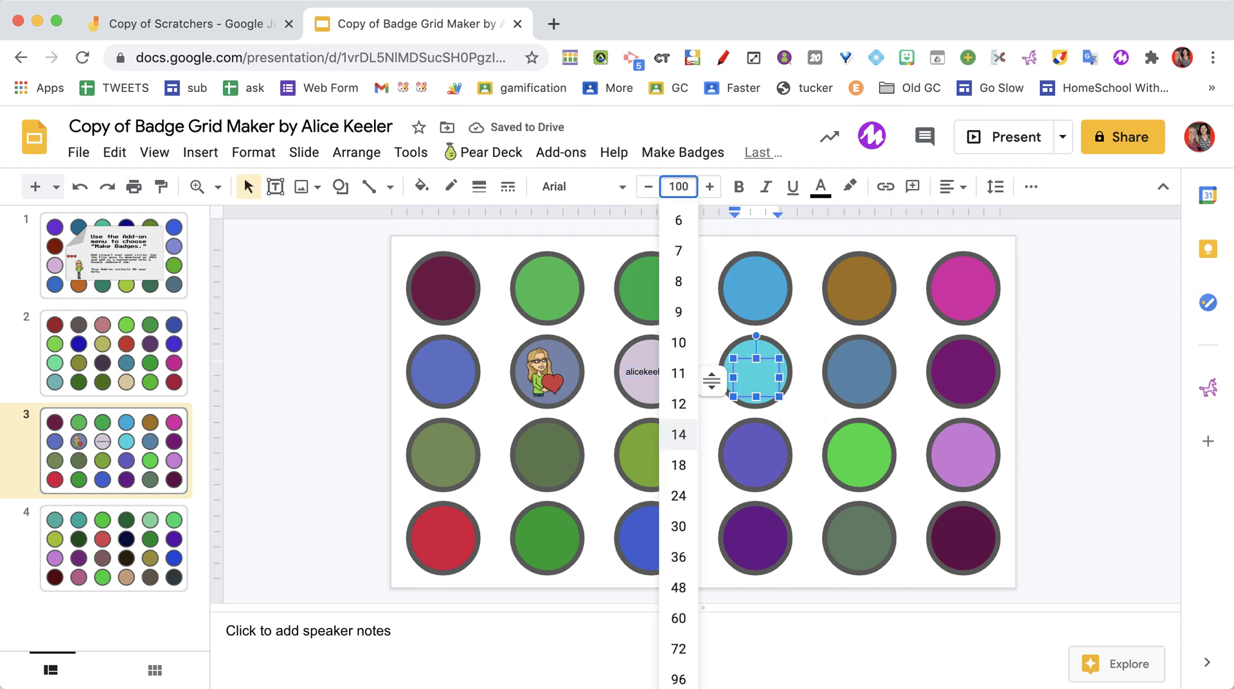
pyautogui.press('Return')
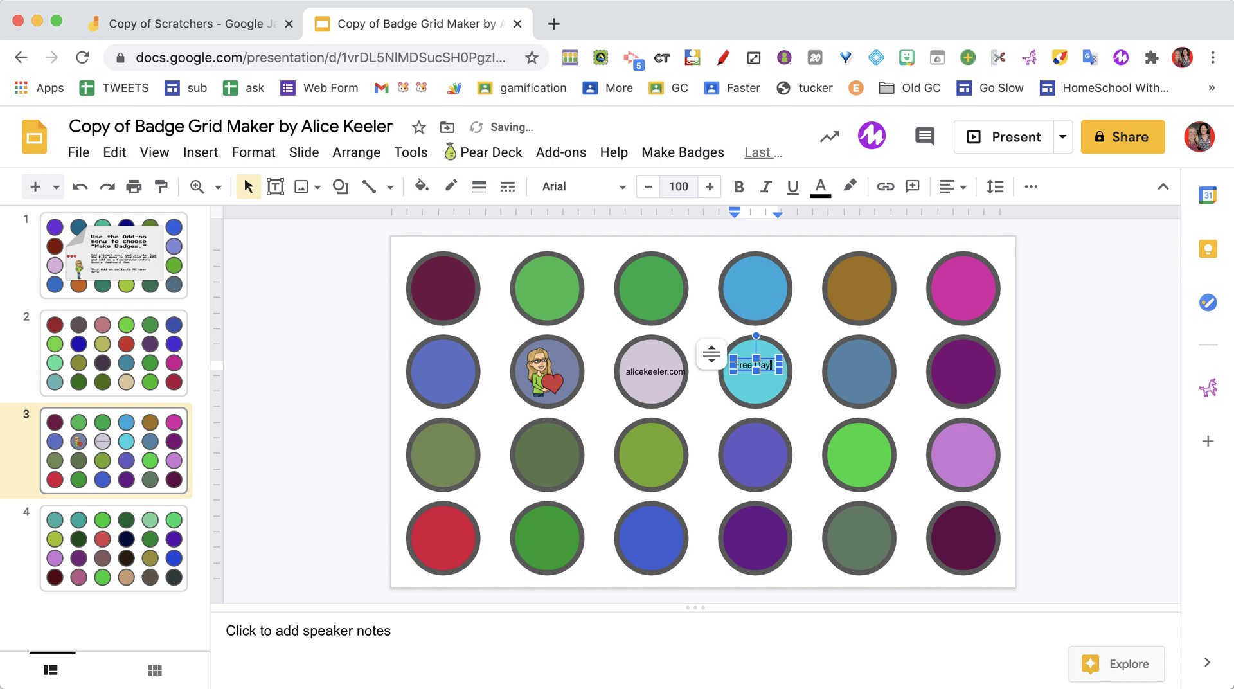
pyautogui.click(773, 358)
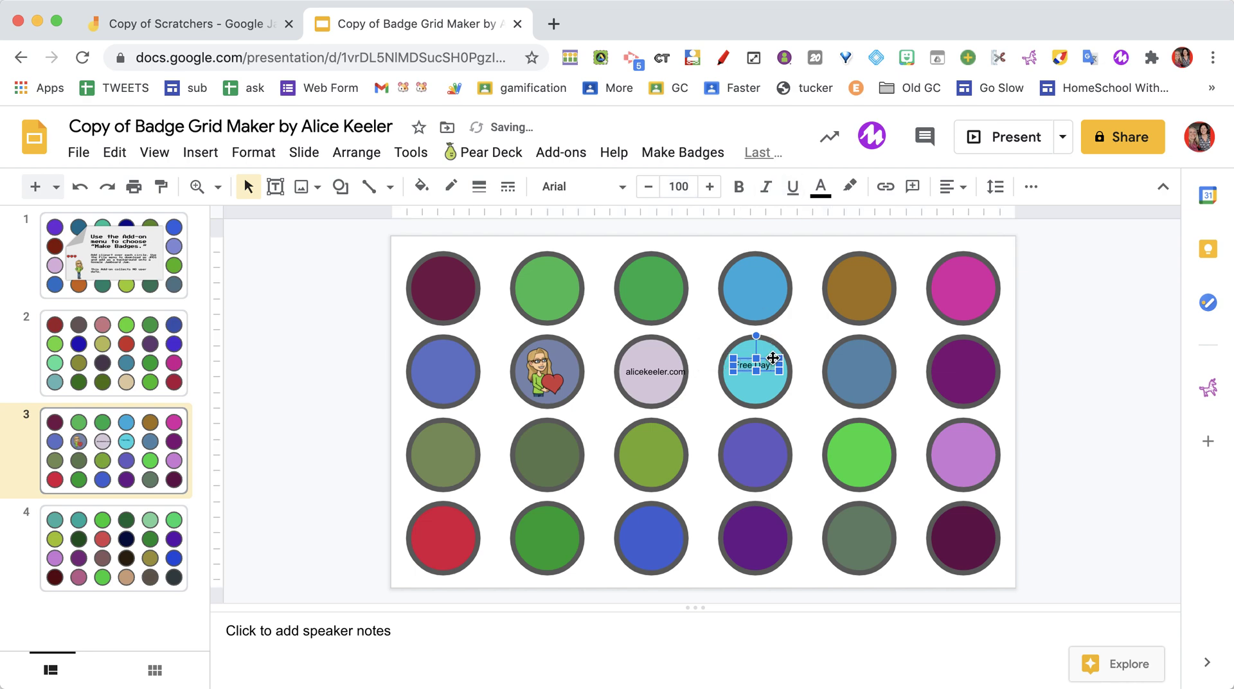
# Step: Duplicate the "Free Day" text box onto the fourth circle of the third row and replace its text with "Game of choice"
pyautogui.moveTo(773, 358); pyautogui.dragTo(764, 456)
pyautogui.click(763, 456)
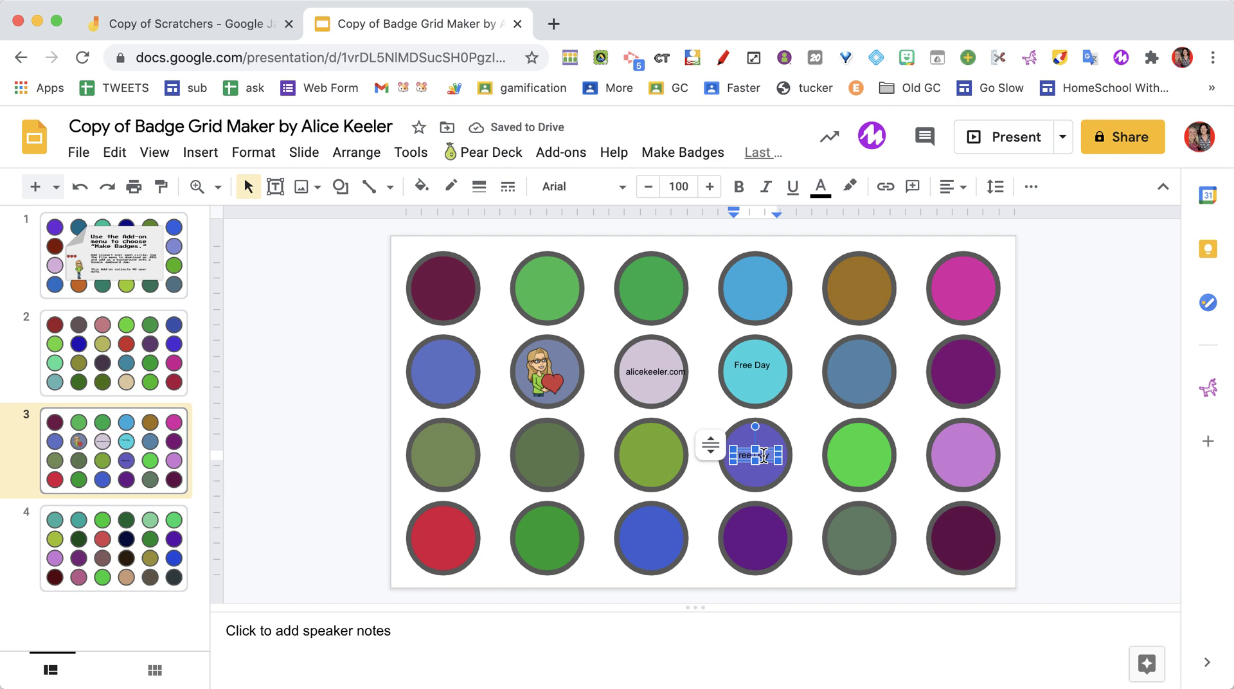
pyautogui.write('Same of choice')
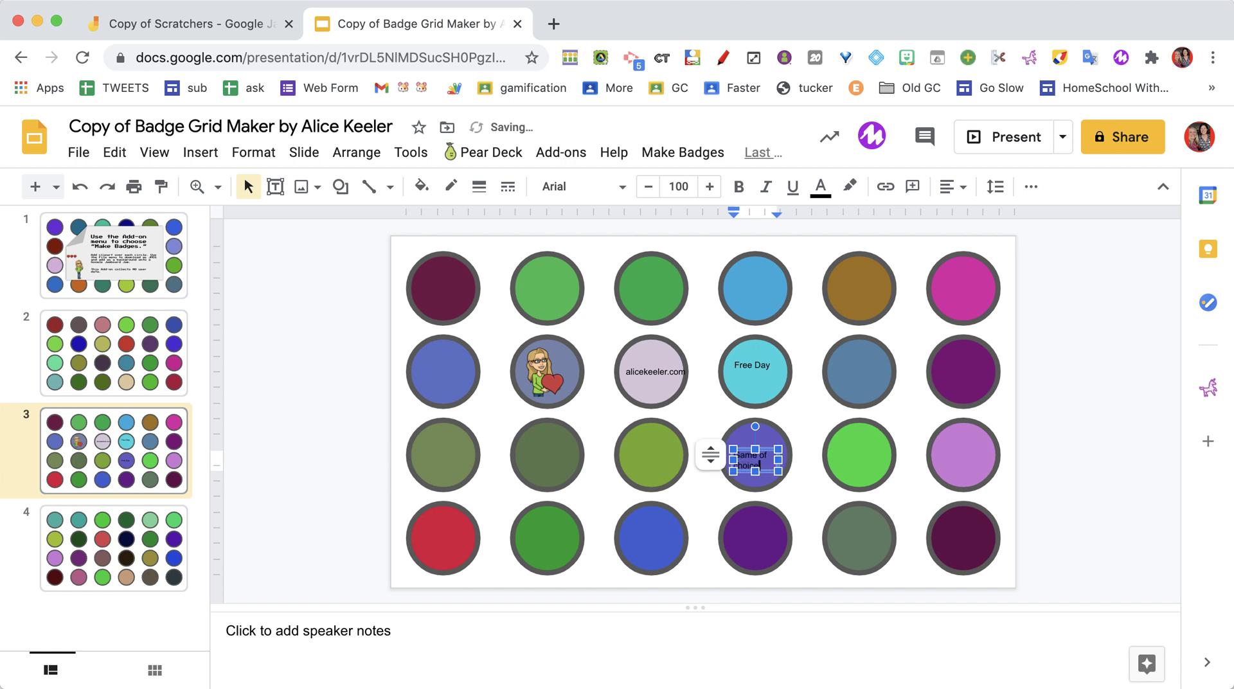
pyautogui.click(842, 413)
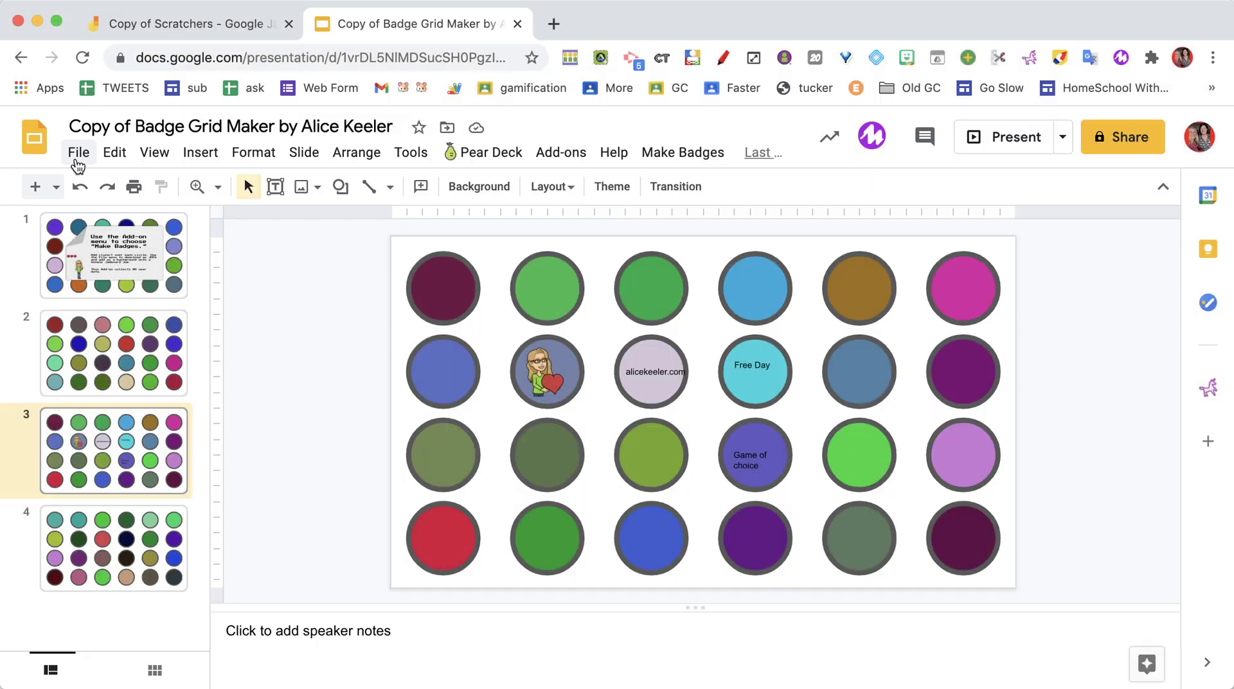
# Step: Download the current badge grid slide as a JPEG image
pyautogui.click(77, 164)
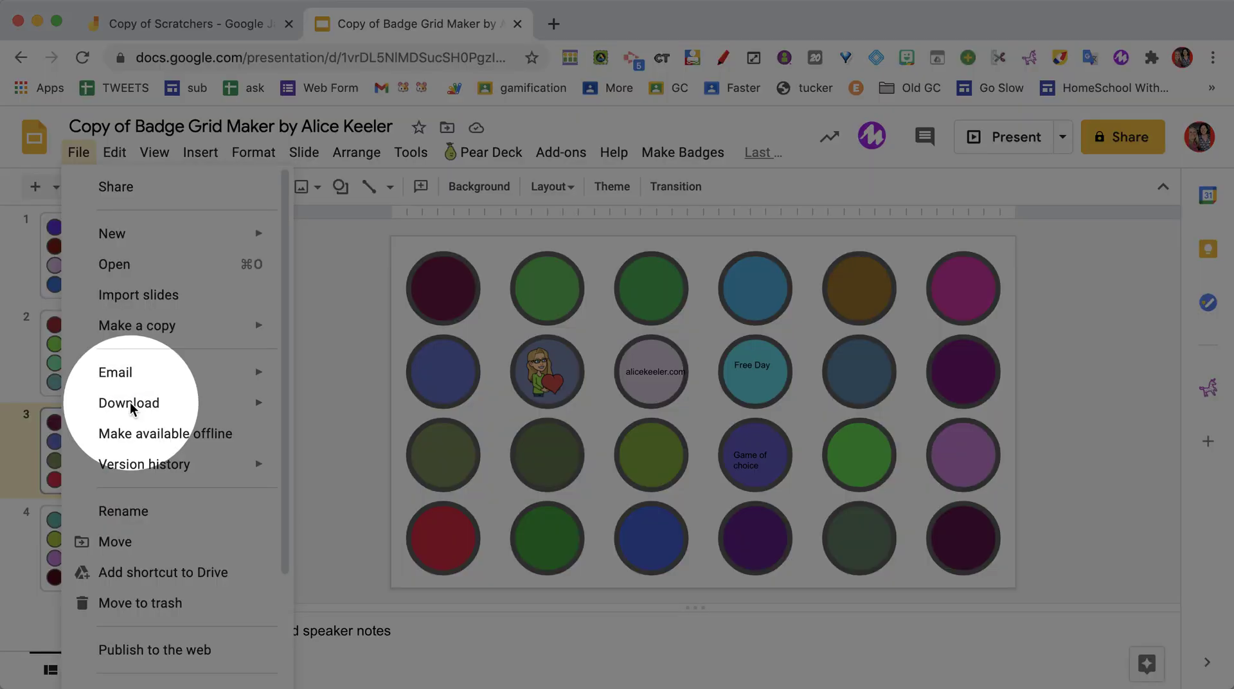
pyautogui.moveTo(141, 412)
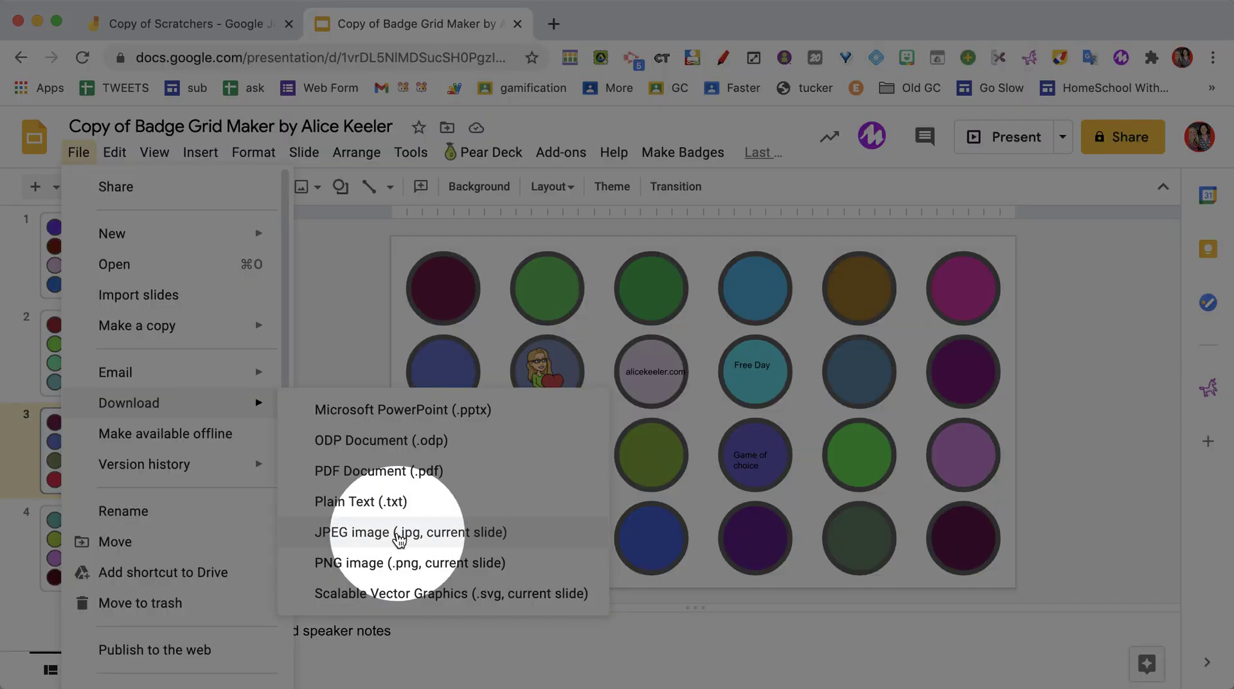
pyautogui.click(351, 532)
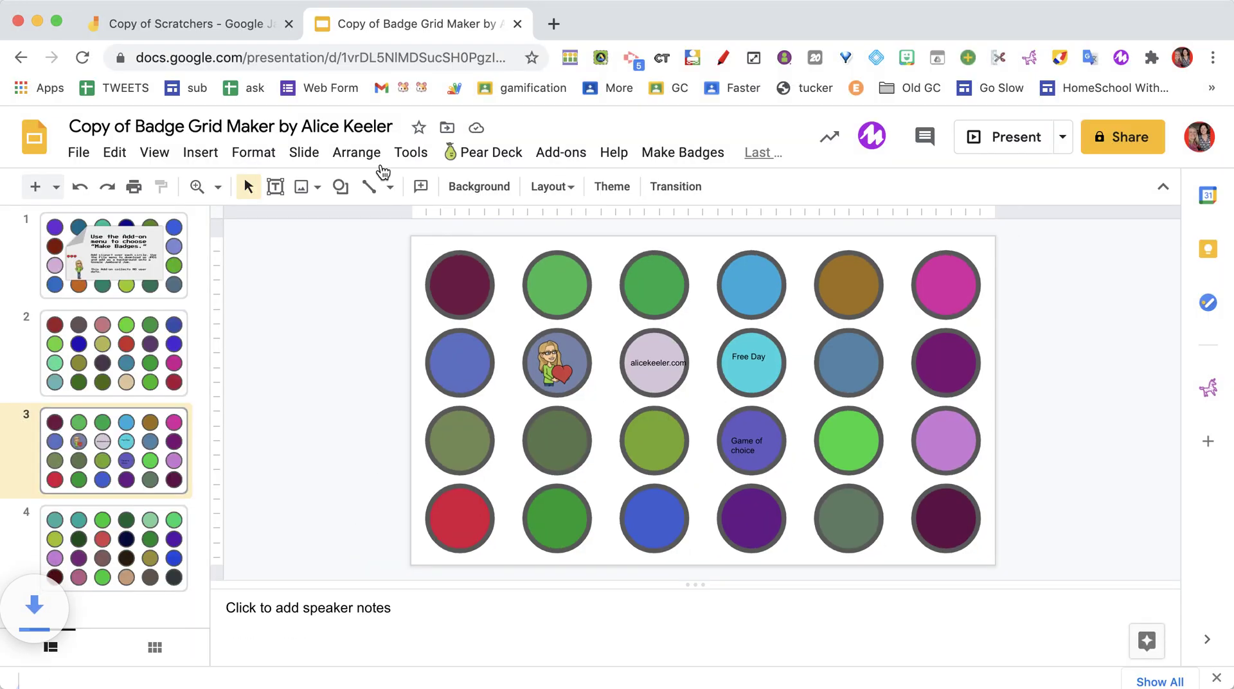
# Step: Switch to the Scratchers file in Google Jamboard, go to frame 5, and erase the cover over the second circle in the top row
pyautogui.click(195, 23)
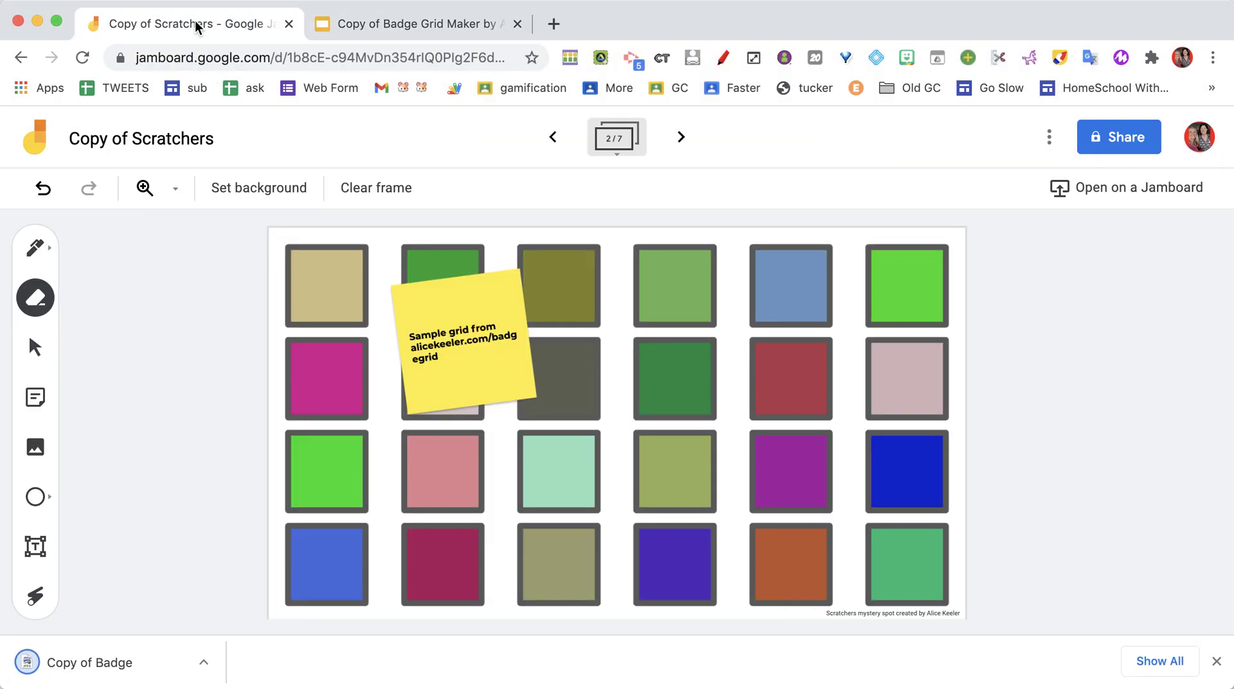
pyautogui.click(686, 137)
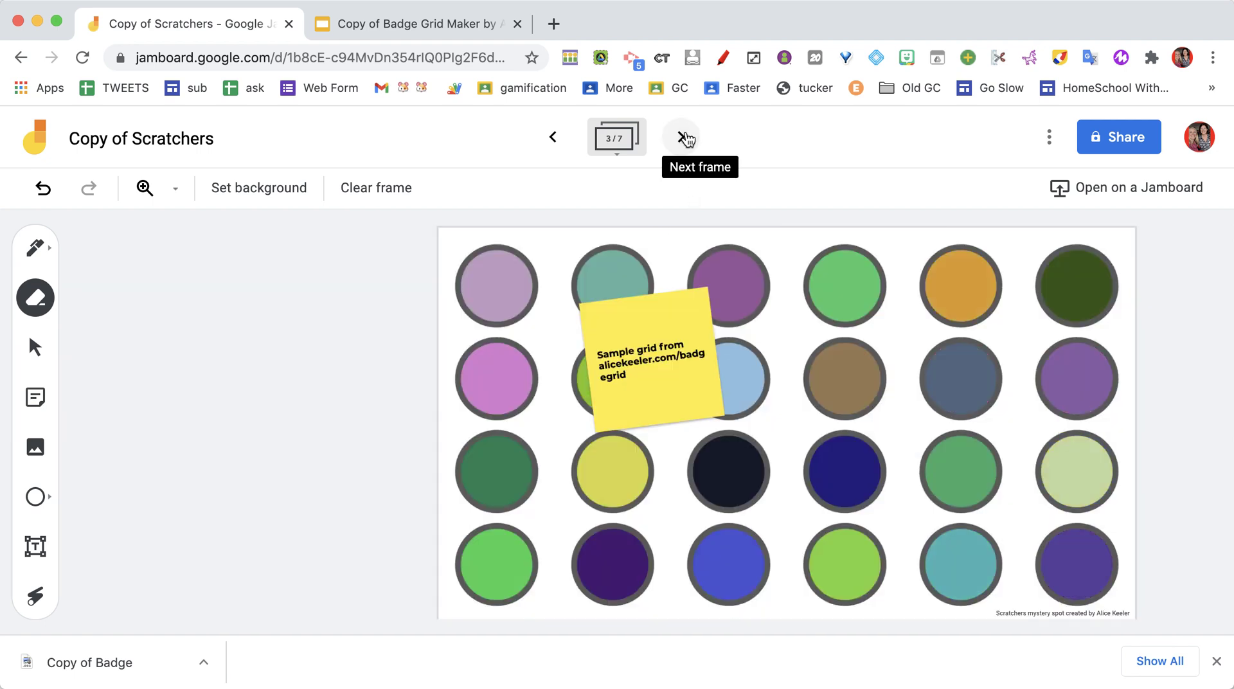
pyautogui.click(684, 137)
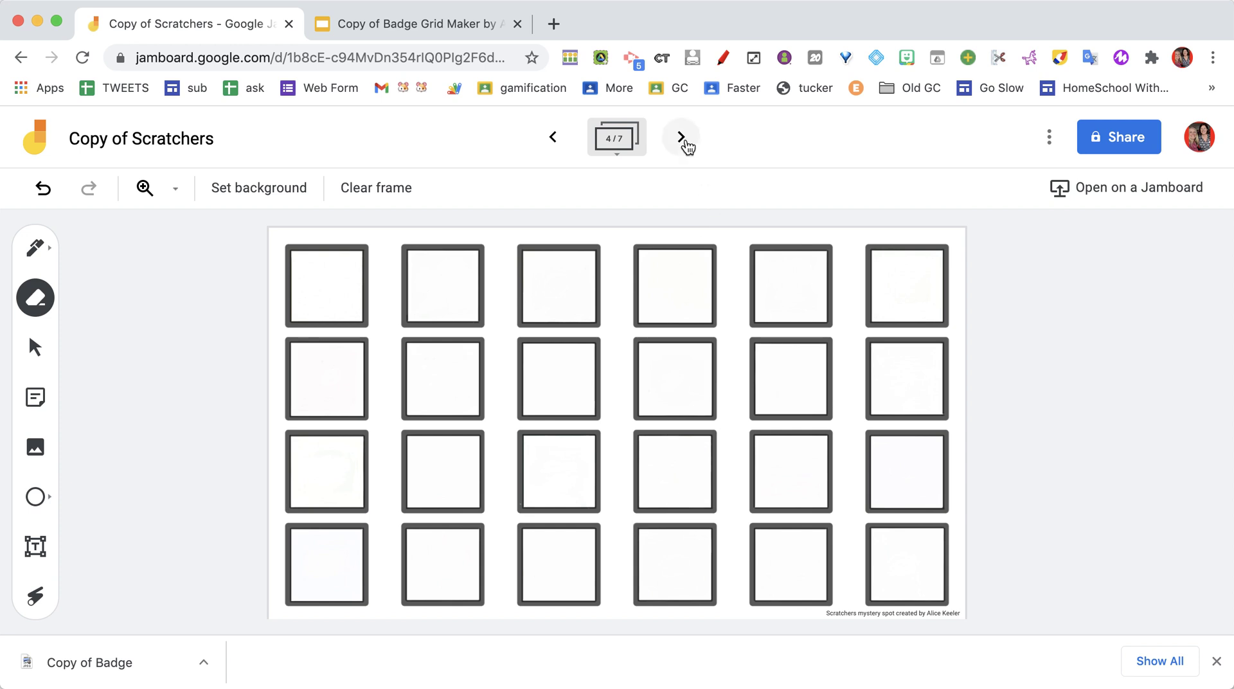
pyautogui.click(684, 140)
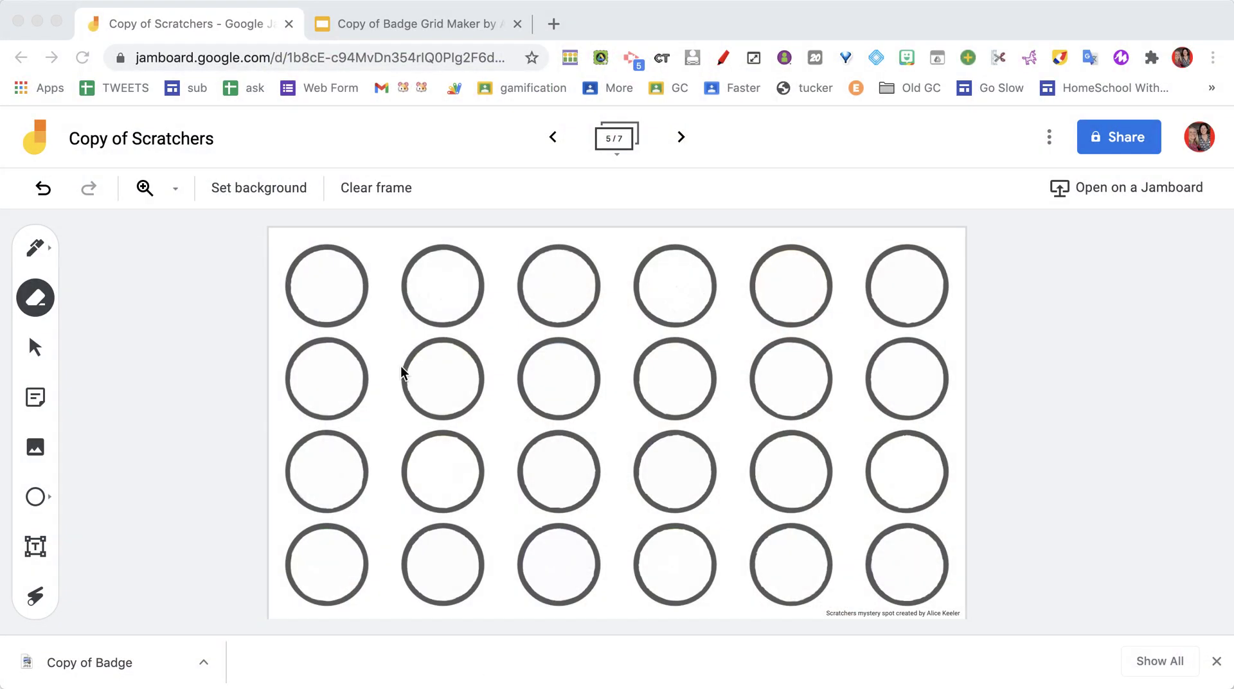
pyautogui.moveTo(424, 265)
pyautogui.mouseDown()
pyautogui.moveTo(440, 271)
pyautogui.moveTo(411, 286)
pyautogui.moveTo(473, 288)
pyautogui.moveTo(424, 269)
pyautogui.moveTo(464, 298)
pyautogui.mouseUp()
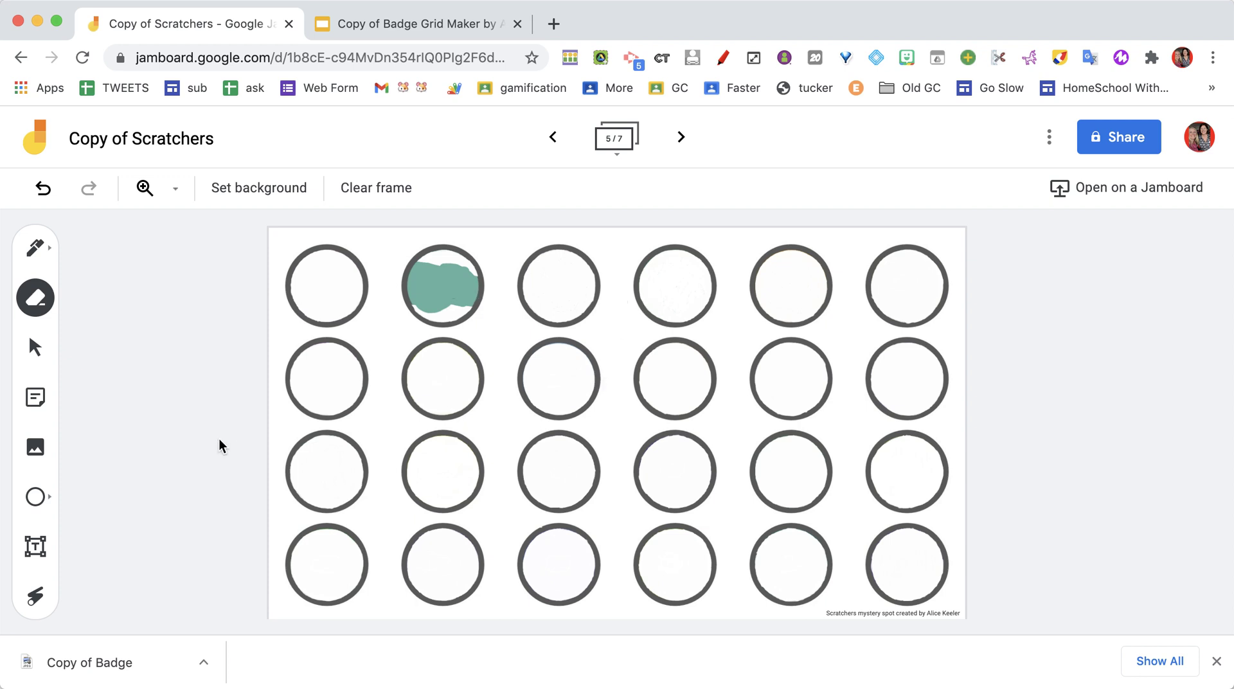
# Step: Replace the frame's background by uploading the downloaded "Copy of Badge" image
pyautogui.click(236, 190)
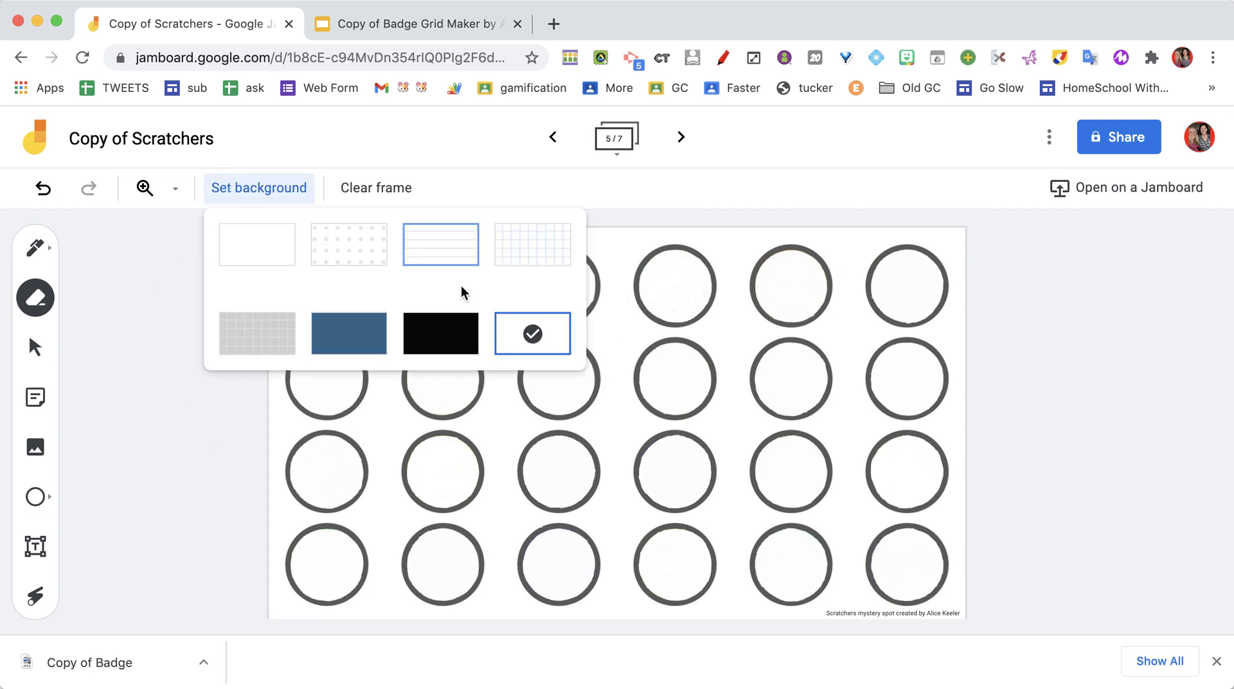
pyautogui.click(528, 332)
pyautogui.moveTo(111, 659); pyautogui.dragTo(345, 493)
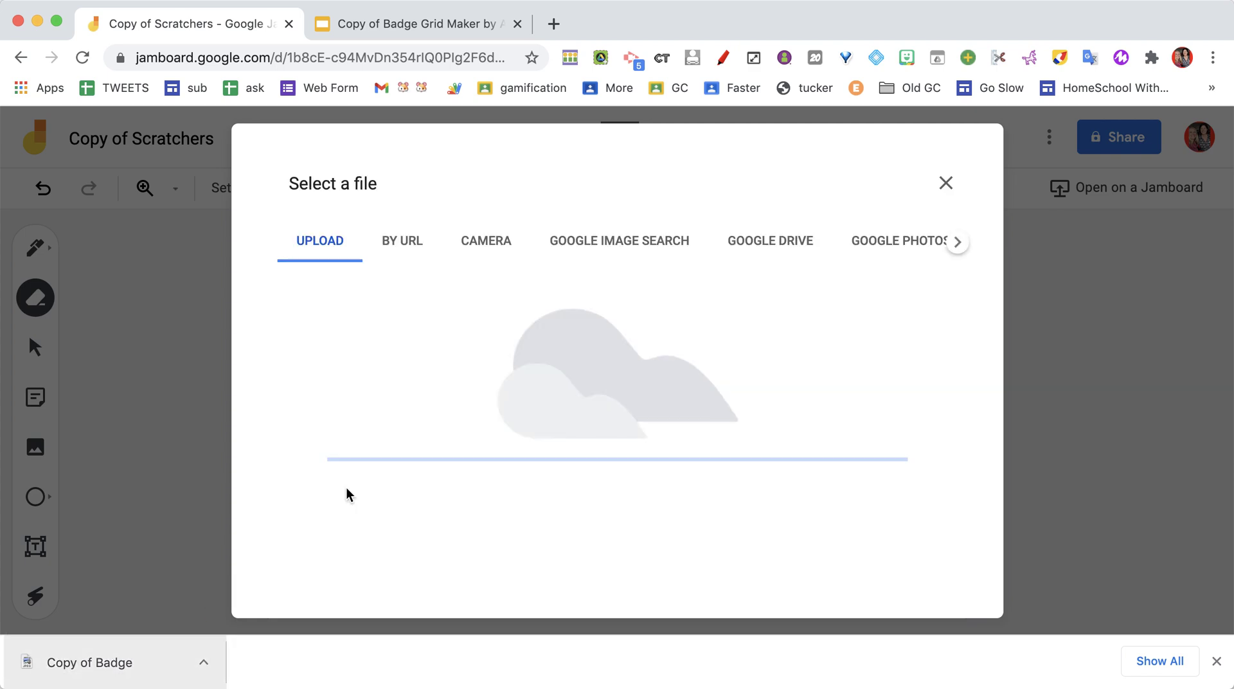
pyautogui.click(380, 26)
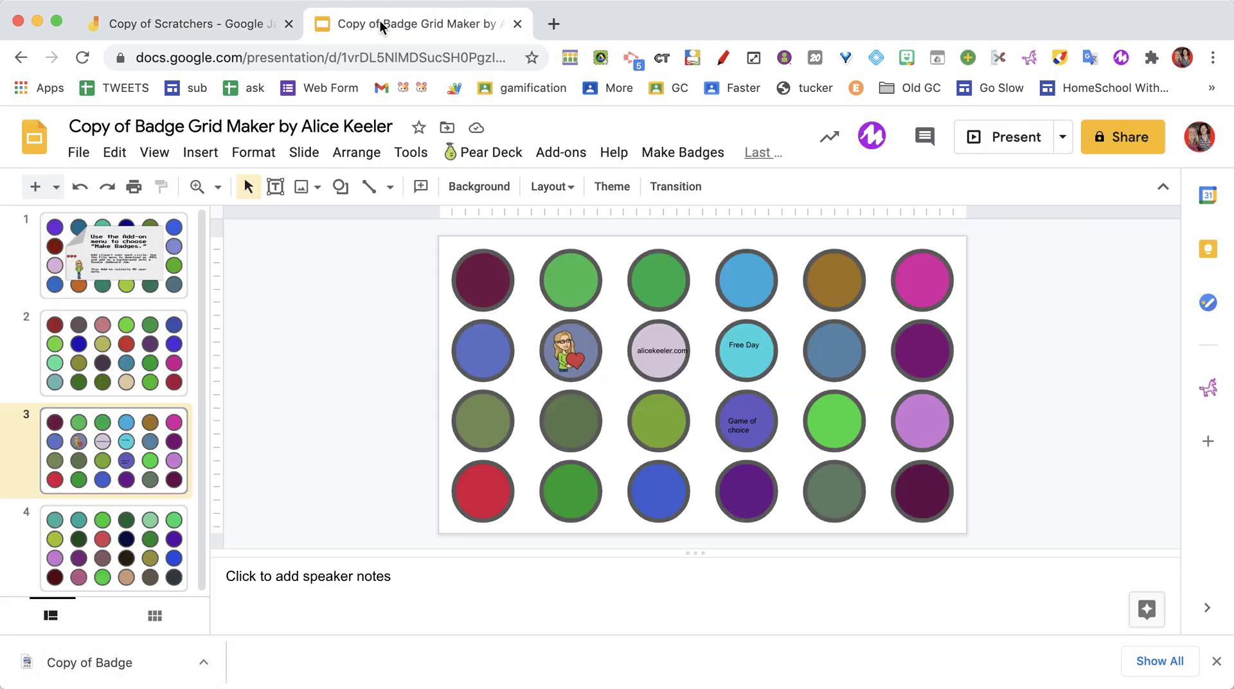
pyautogui.click(179, 29)
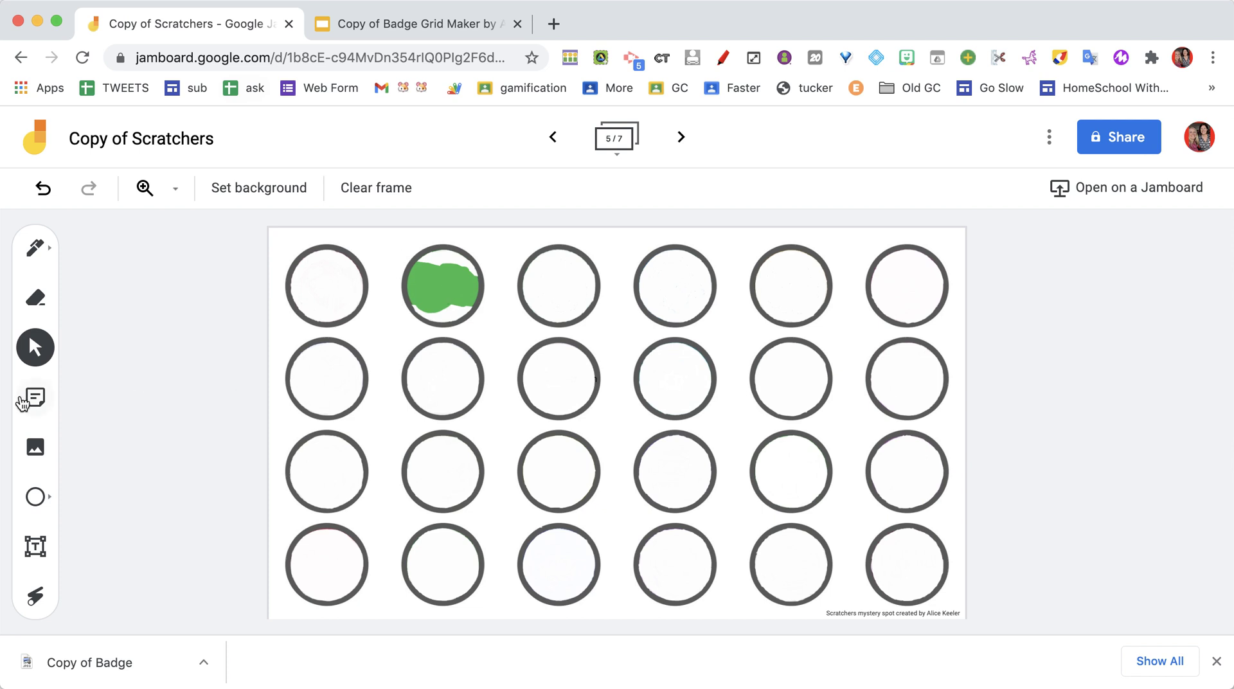
# Step: Erase parts of the covers over the first and second circles in the second row
pyautogui.click(40, 313)
pyautogui.moveTo(314, 404); pyautogui.dragTo(320, 374)
pyautogui.moveTo(420, 386)
pyautogui.mouseDown()
pyautogui.moveTo(428, 405)
pyautogui.moveTo(468, 381)
pyautogui.moveTo(444, 391)
pyautogui.moveTo(415, 378)
pyautogui.mouseUp()
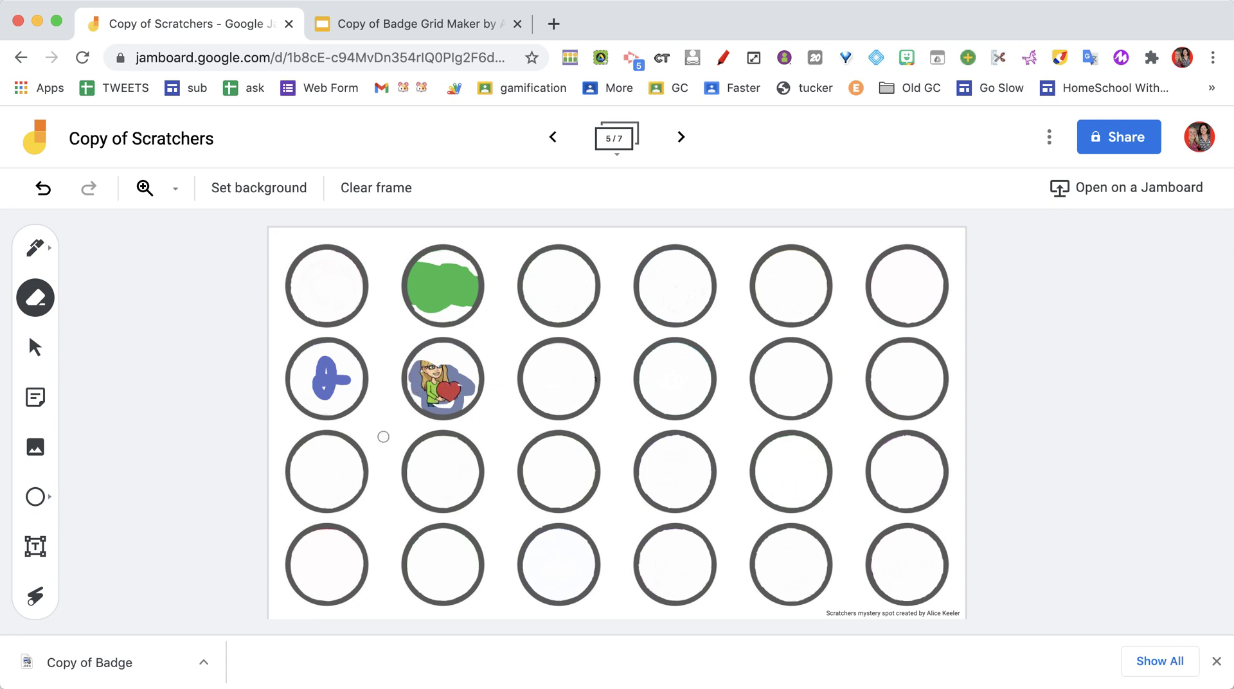
# Step: Switch to Google Slides, open slide 4, and add the "Morning!" Bitmoji to row two's first circle and the reading Bitmoji to row one's first circle
pyautogui.click(369, 27)
pyautogui.click(130, 519)
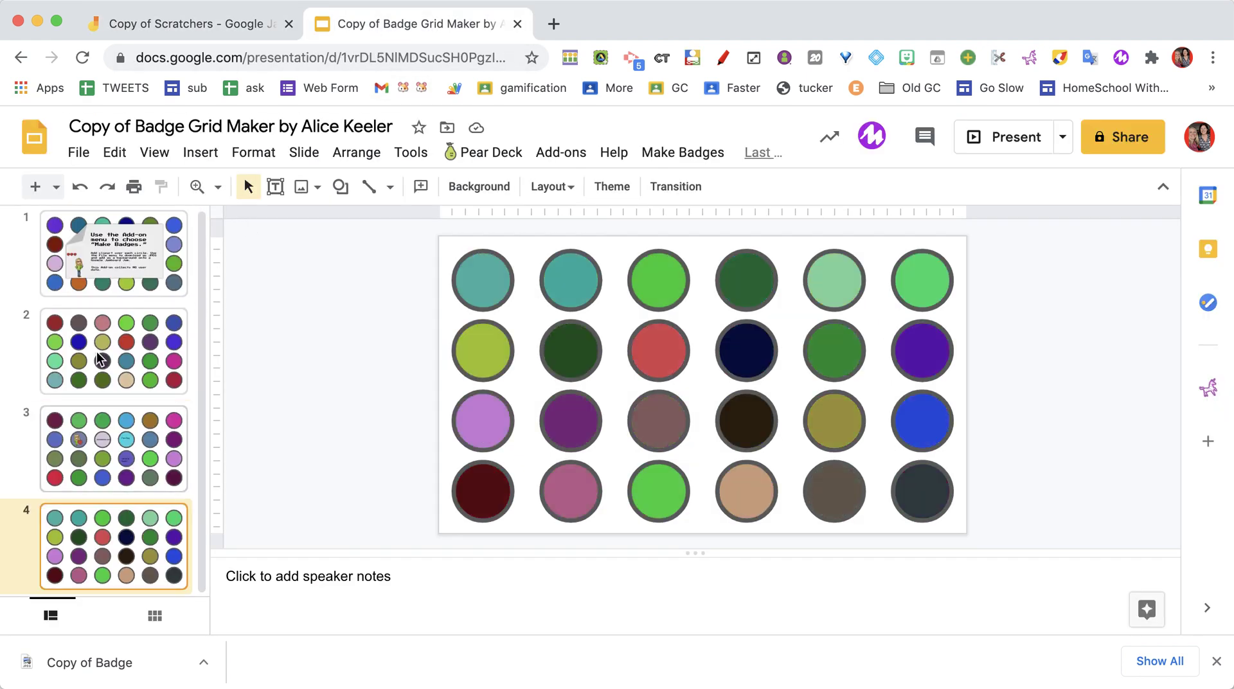
pyautogui.click(906, 57)
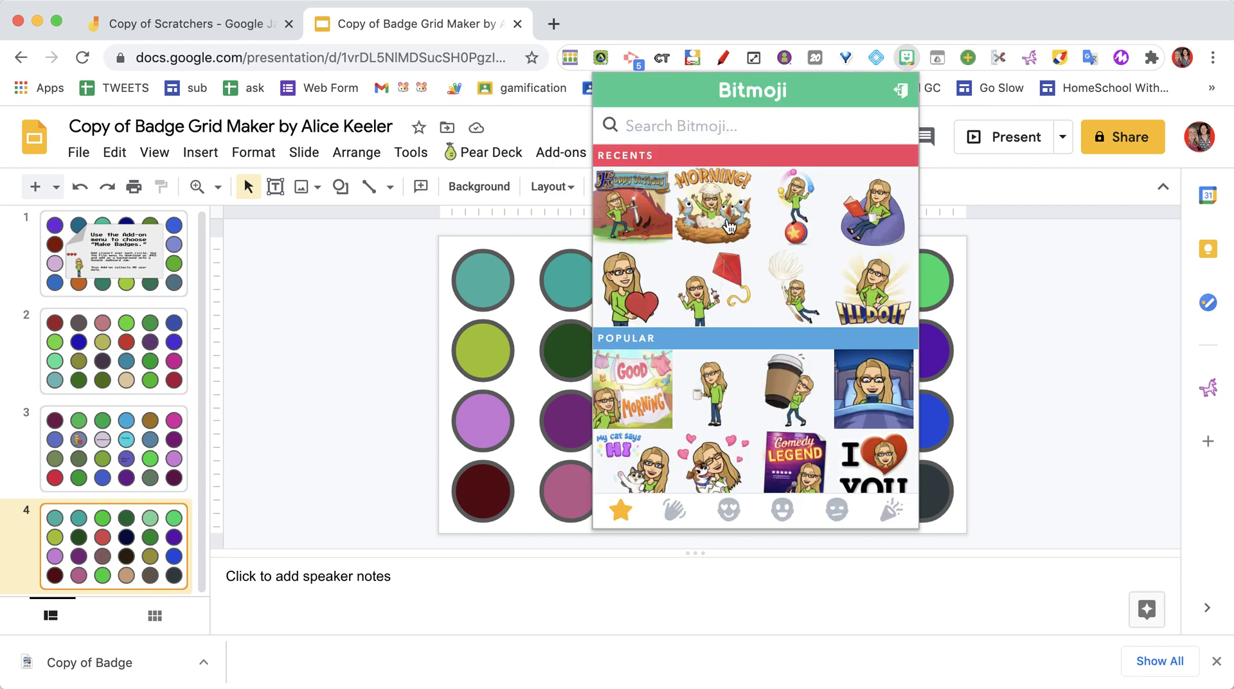
pyautogui.moveTo(723, 224); pyautogui.dragTo(488, 351)
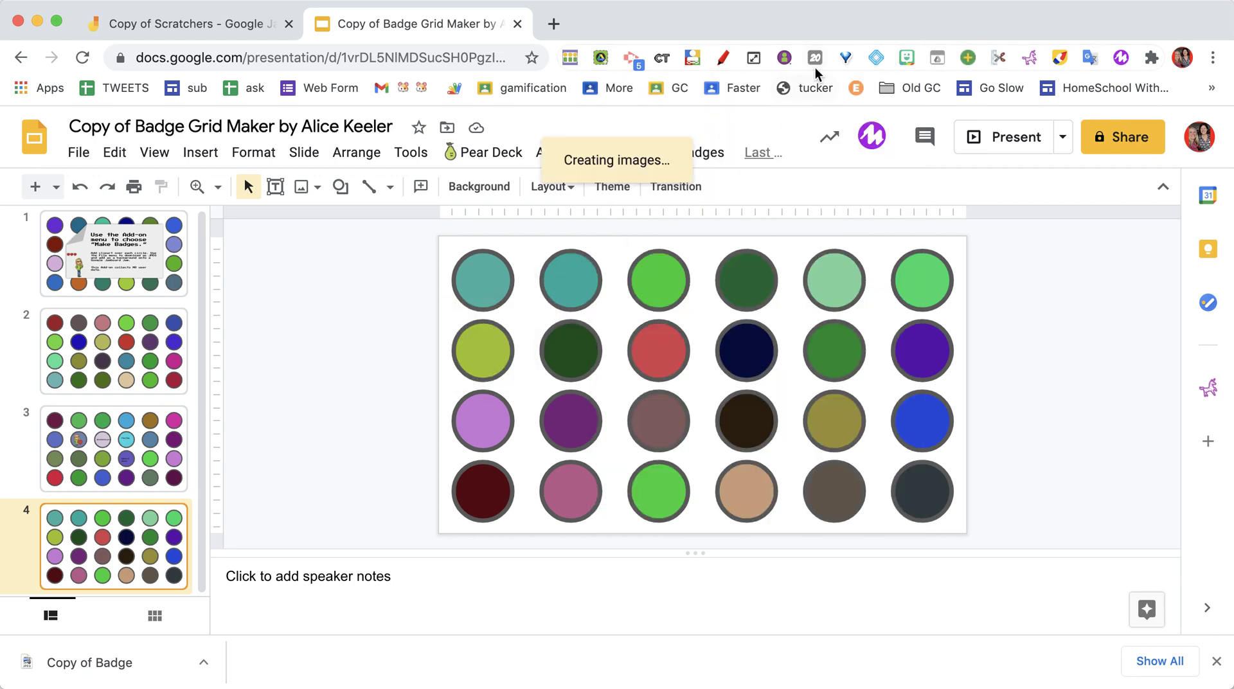
pyautogui.click(905, 59)
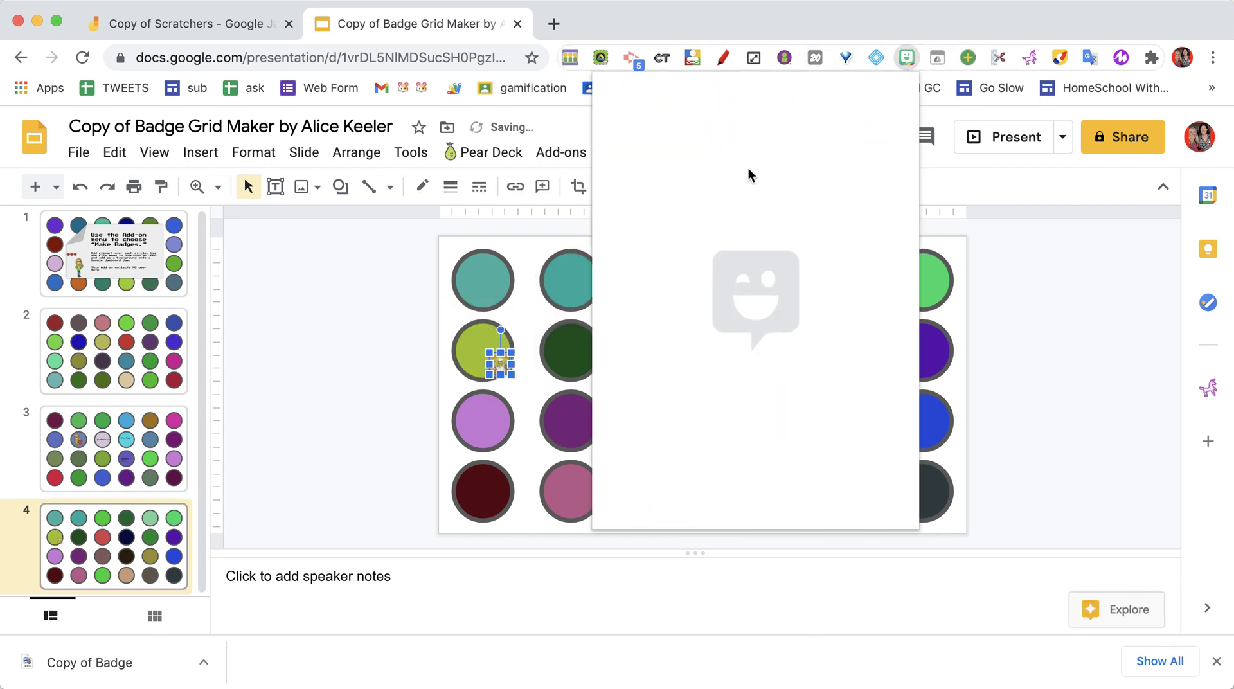
pyautogui.moveTo(862, 205); pyautogui.dragTo(474, 273)
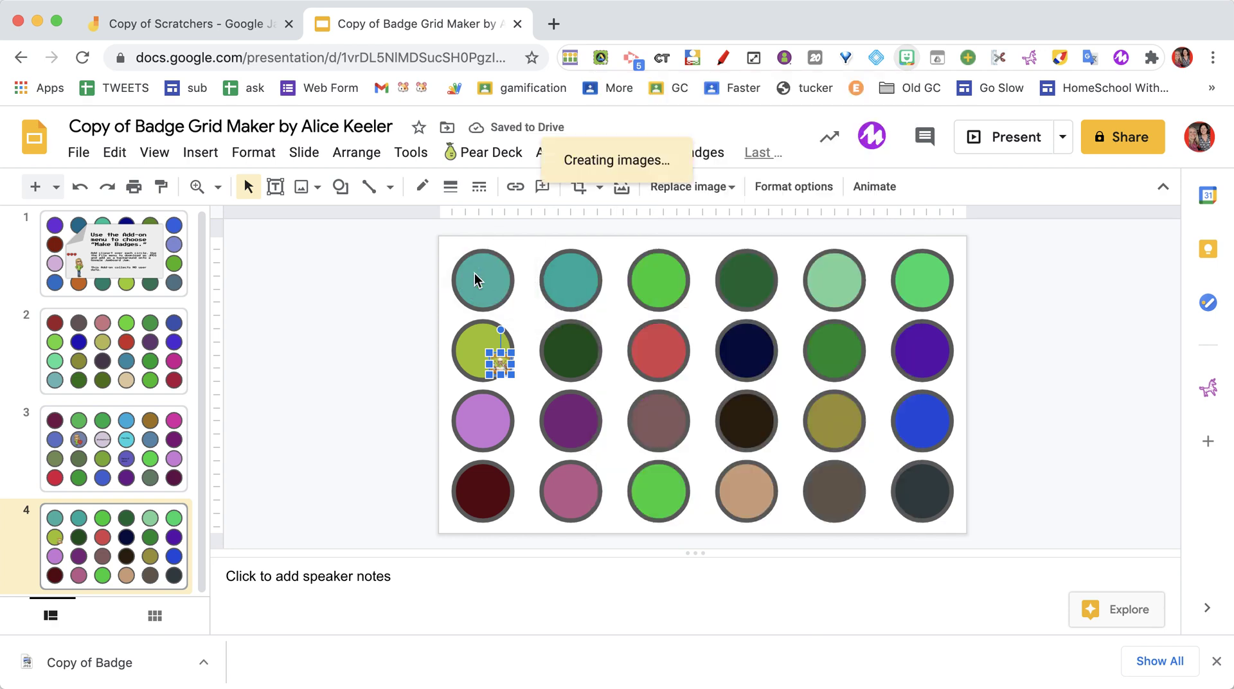
# Step: Add the juggling Bitmoji to the top row's second circle and center it and the "Morning!" Bitmoji in their circles
pyautogui.click(907, 58)
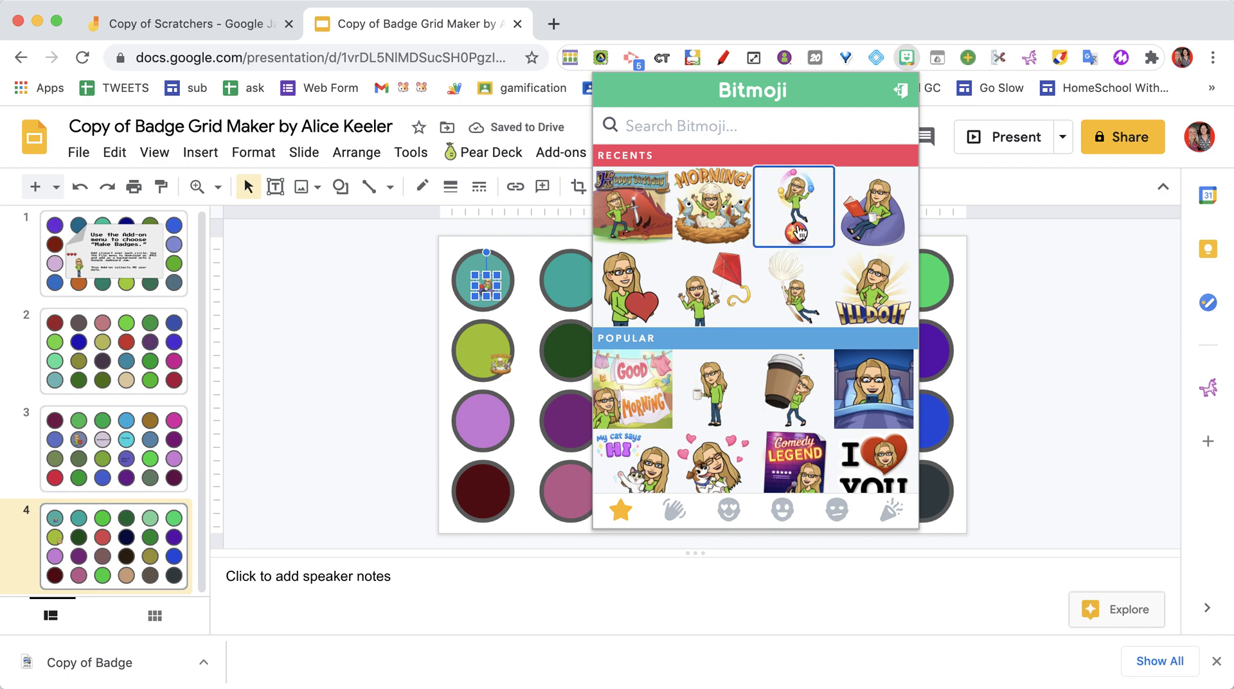
pyautogui.moveTo(799, 233); pyautogui.dragTo(572, 283)
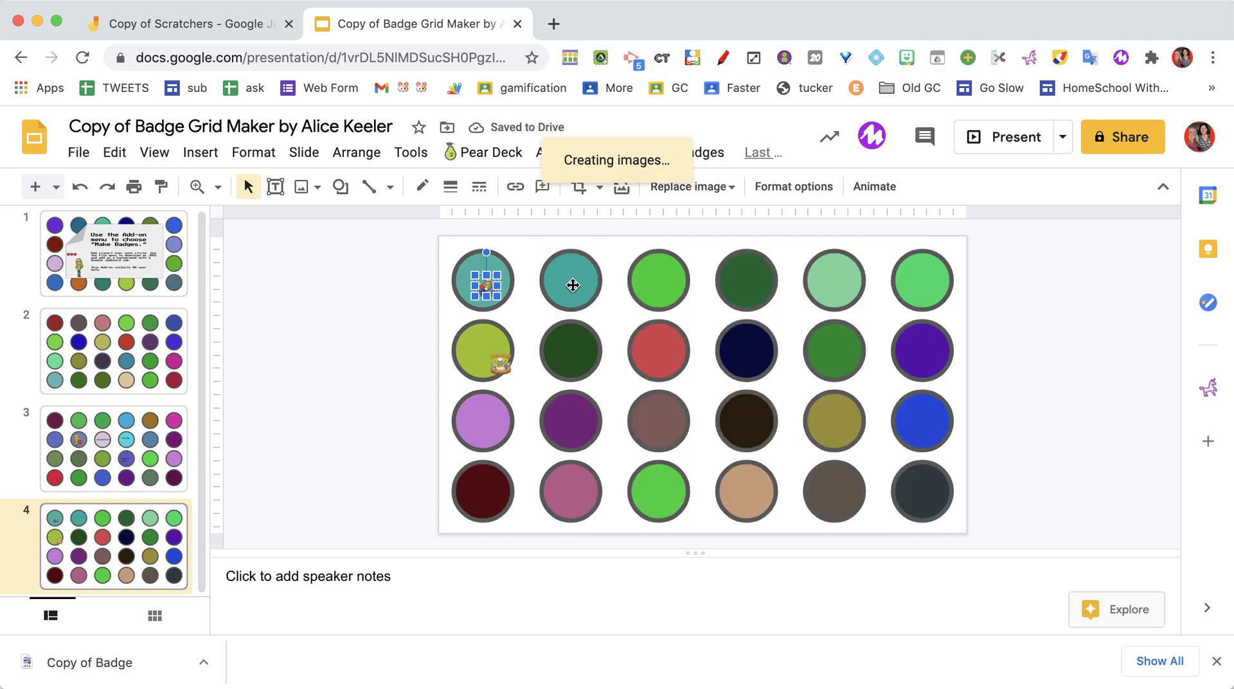
pyautogui.moveTo(582, 294); pyautogui.dragTo(570, 280)
pyautogui.moveTo(501, 364); pyautogui.dragTo(482, 353)
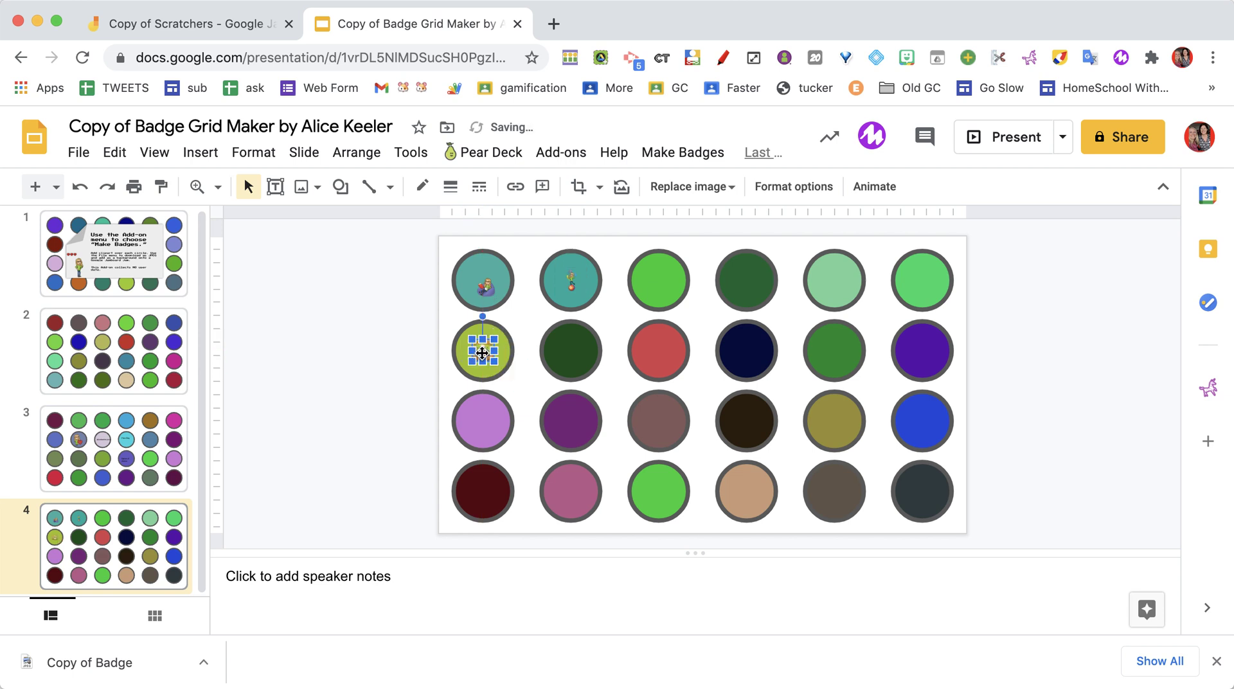
# Step: Download slide 4 with its Bitmoji badges as a JPEG image
pyautogui.click(78, 153)
pyautogui.moveTo(217, 404)
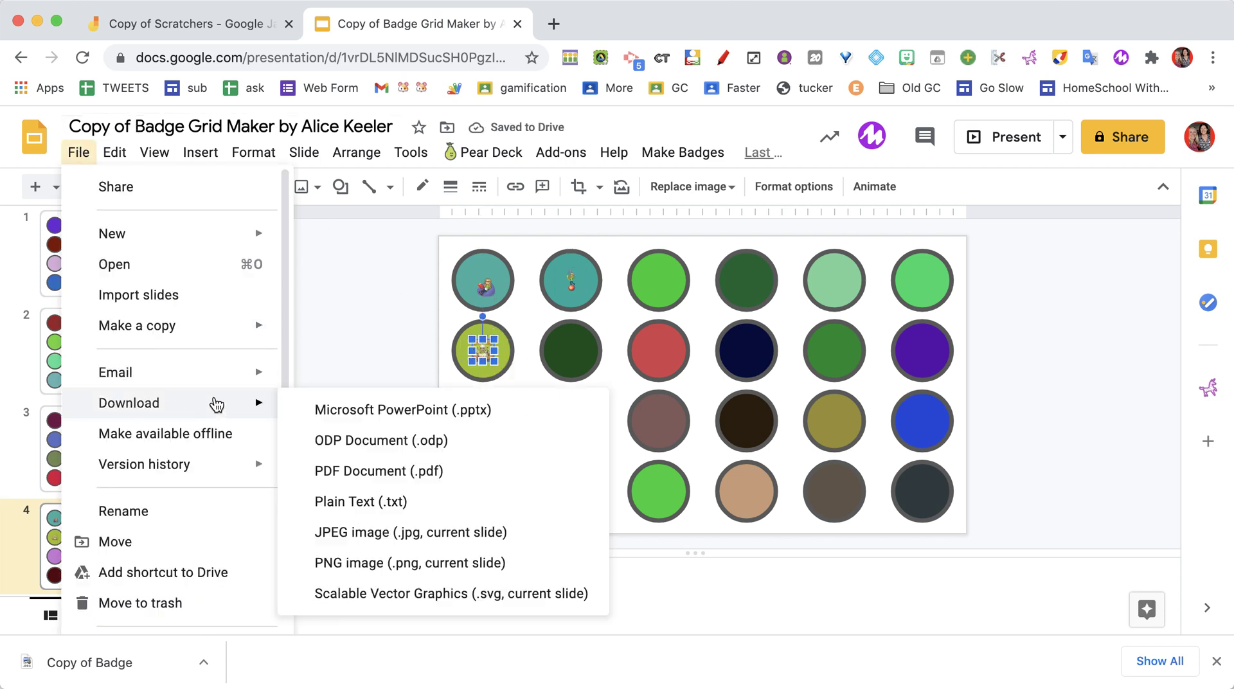
pyautogui.click(347, 538)
# Step: Switch to Google Jamboard and replace frame 5's background with the newly downloaded badge image of slide 4
pyautogui.click(200, 25)
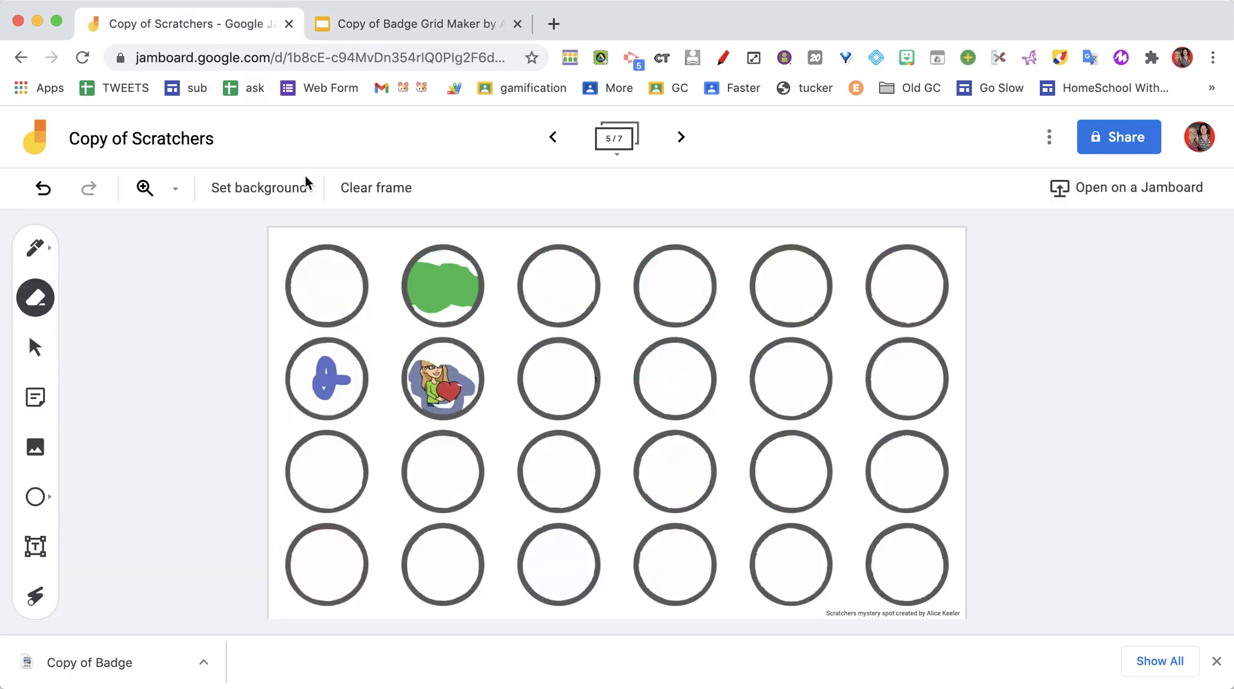
pyautogui.click(292, 189)
pyautogui.click(522, 334)
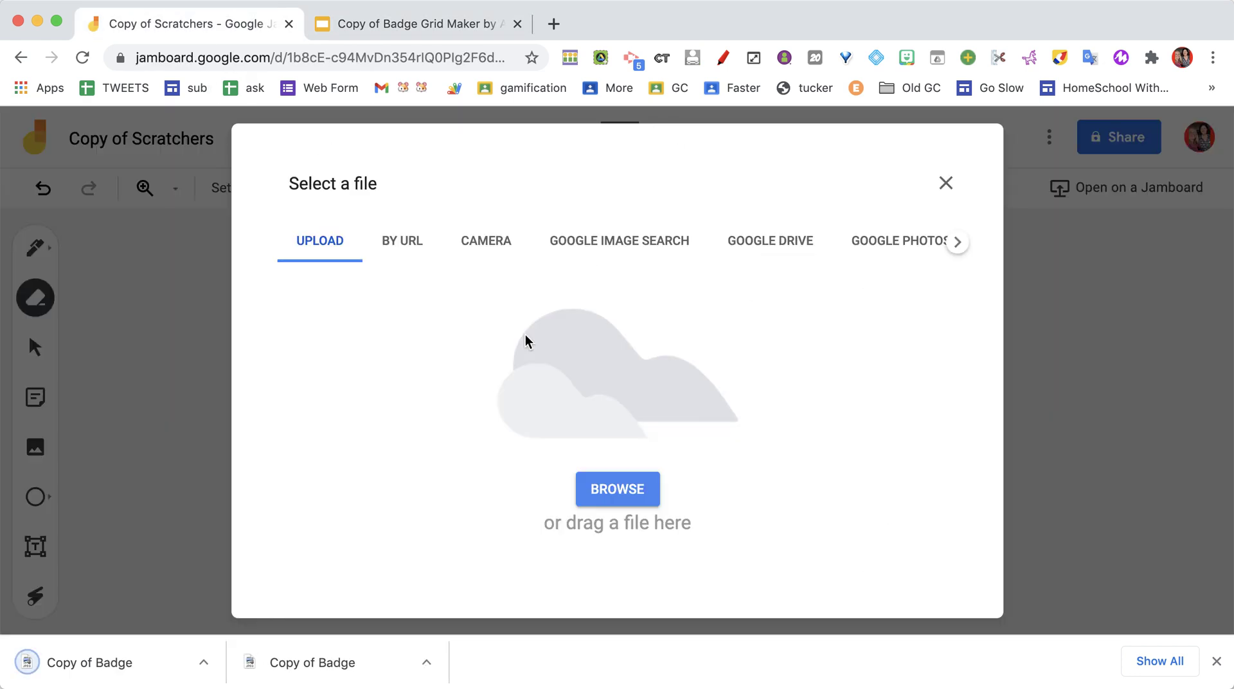
pyautogui.moveTo(154, 662); pyautogui.dragTo(348, 491)
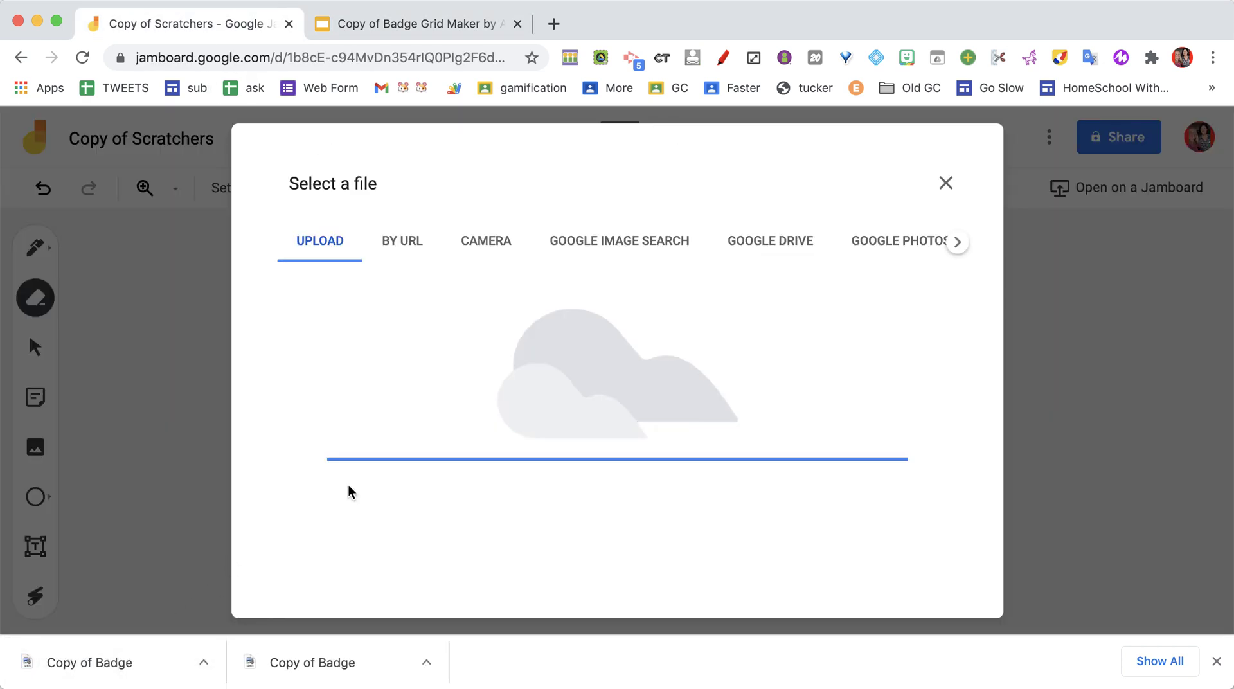
pyautogui.click(454, 25)
pyautogui.click(232, 26)
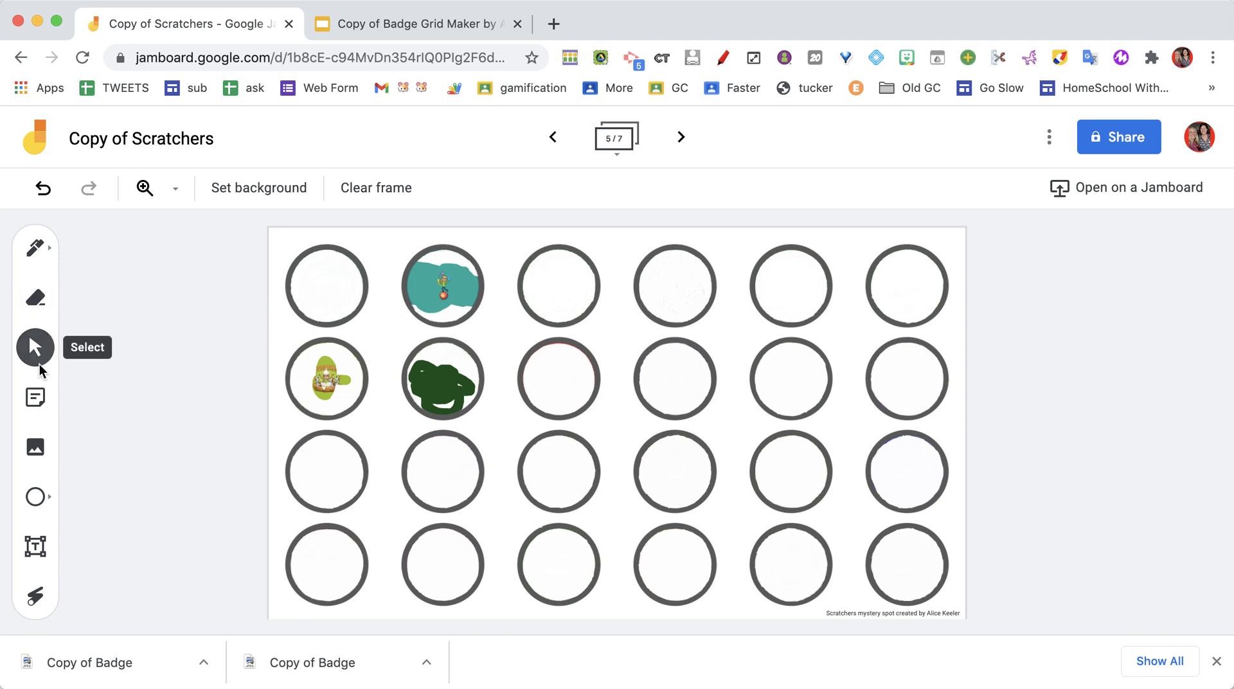
# Step: Erase parts of the covers over the third circles of the first three rows and the fourth circle of the second row
pyautogui.click(35, 297)
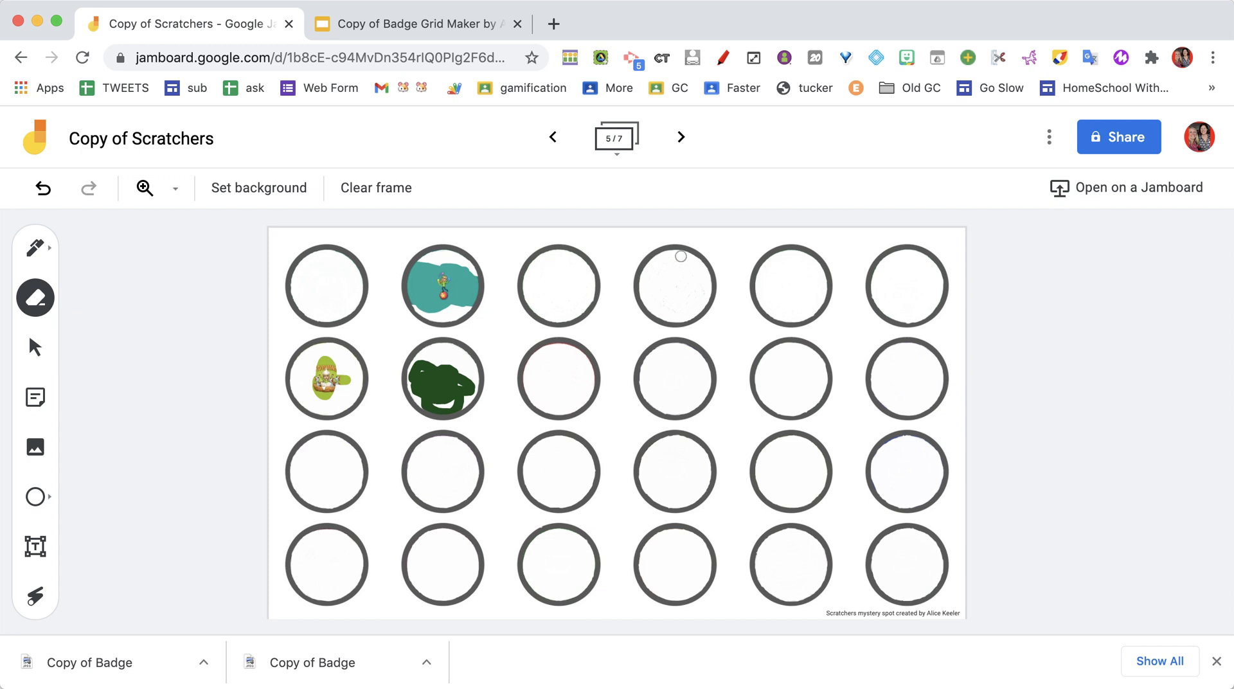
pyautogui.moveTo(577, 279)
pyautogui.mouseDown()
pyautogui.moveTo(517, 284)
pyautogui.moveTo(565, 283)
pyautogui.mouseUp()
pyautogui.moveTo(548, 390)
pyautogui.mouseDown()
pyautogui.moveTo(542, 364)
pyautogui.moveTo(530, 377)
pyautogui.mouseUp()
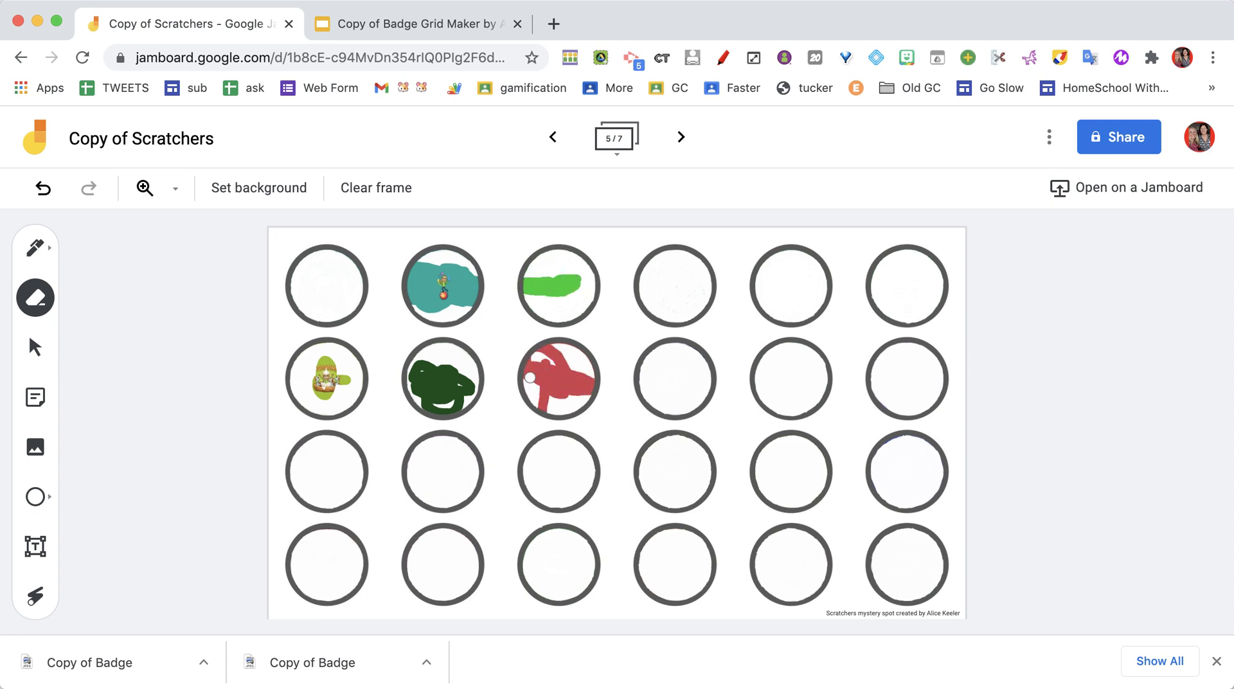
pyautogui.moveTo(627, 369)
pyautogui.mouseDown()
pyautogui.moveTo(662, 382)
pyautogui.moveTo(665, 373)
pyautogui.mouseUp()
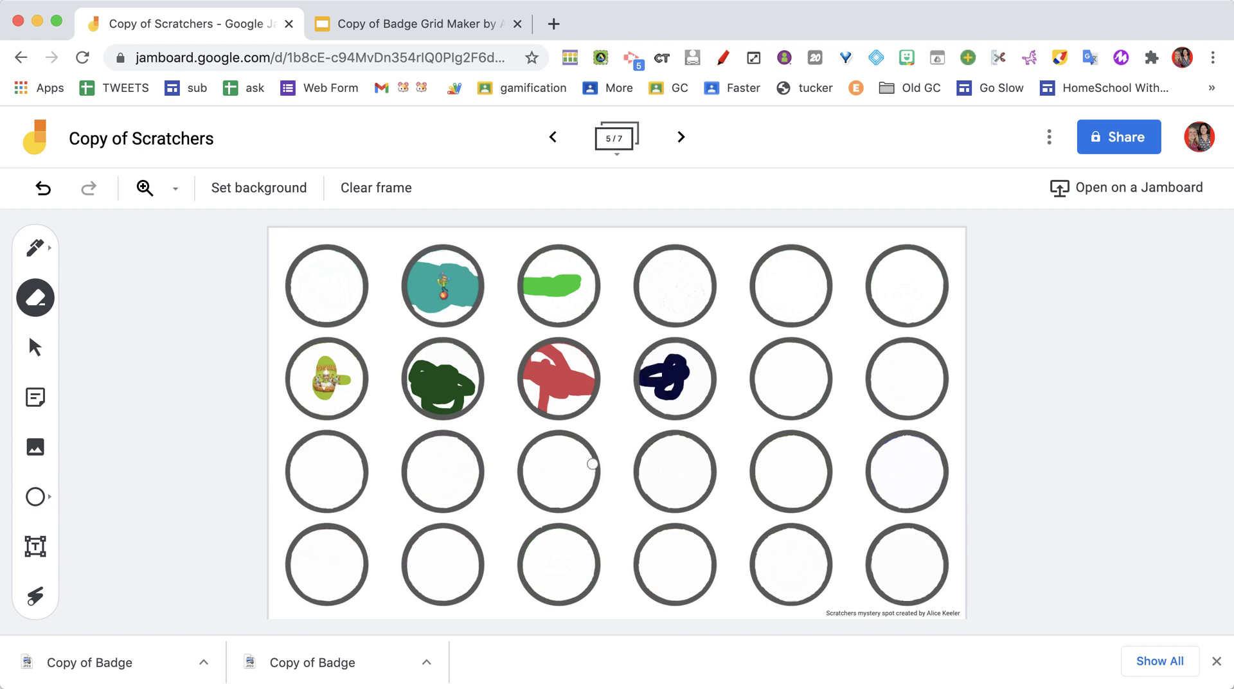
pyautogui.moveTo(539, 487)
pyautogui.mouseDown()
pyautogui.moveTo(571, 471)
pyautogui.moveTo(556, 489)
pyautogui.mouseUp()
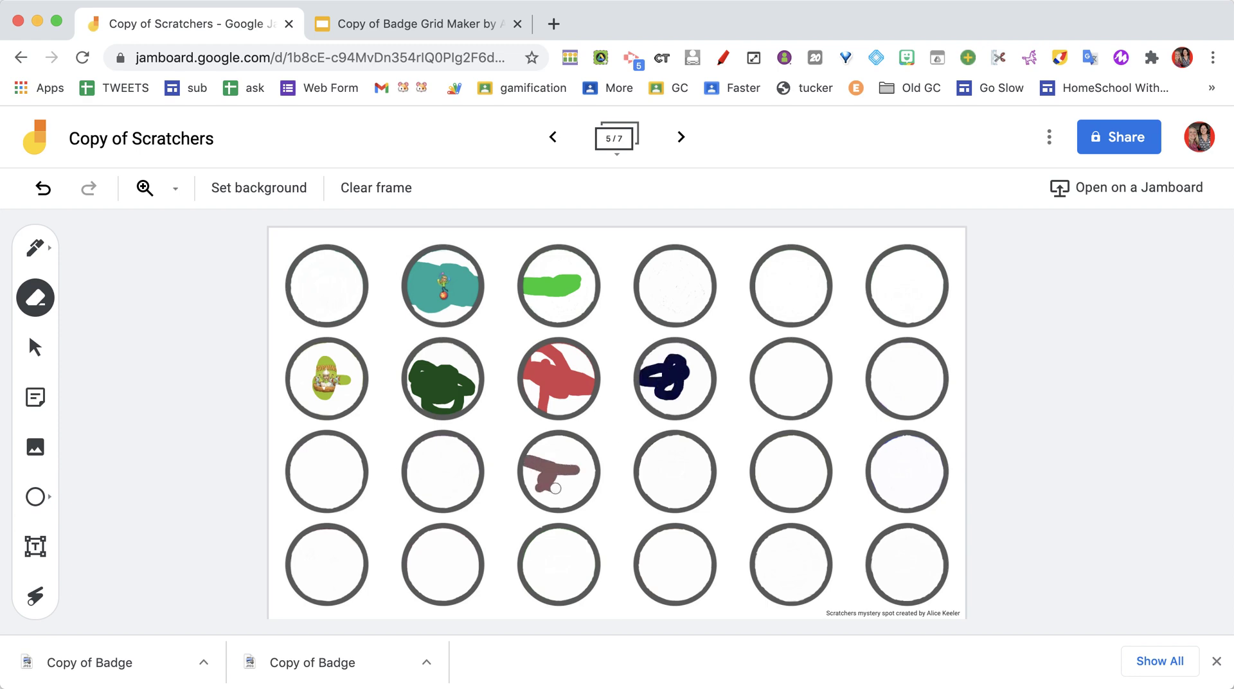
# Step: Switch to Google Slides, view the badge grid on slide 3, and return to the Jamboard scratchers
pyautogui.click(411, 29)
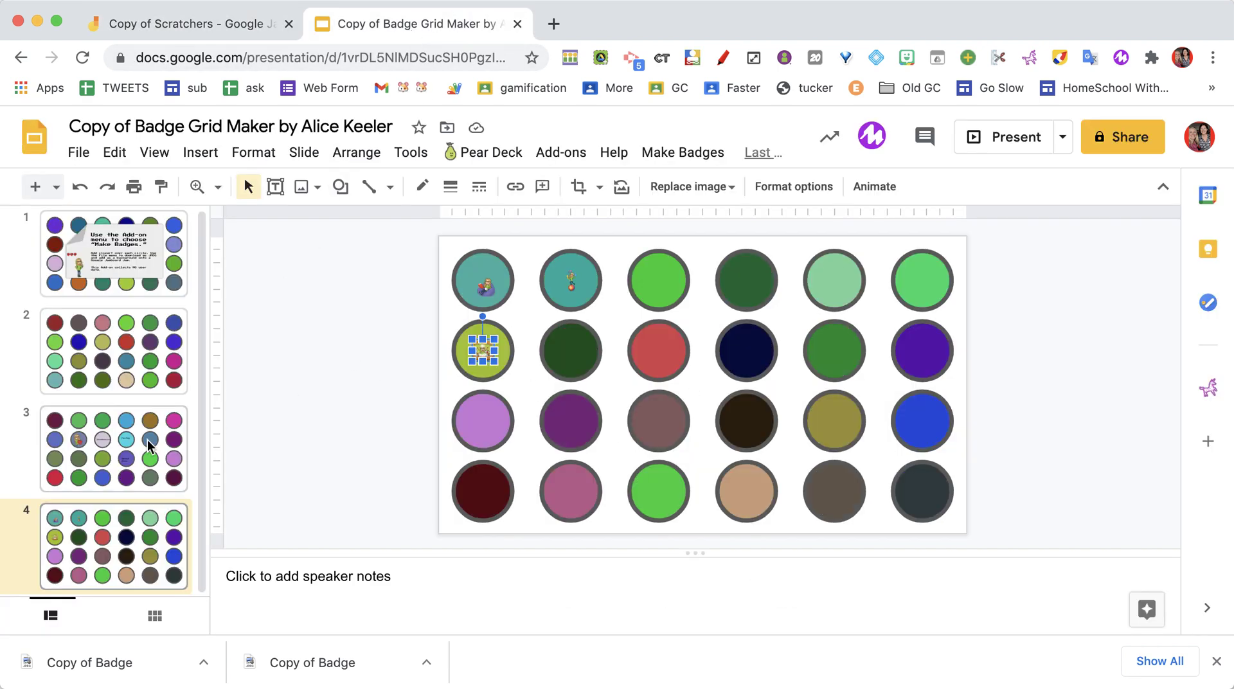
pyautogui.click(126, 449)
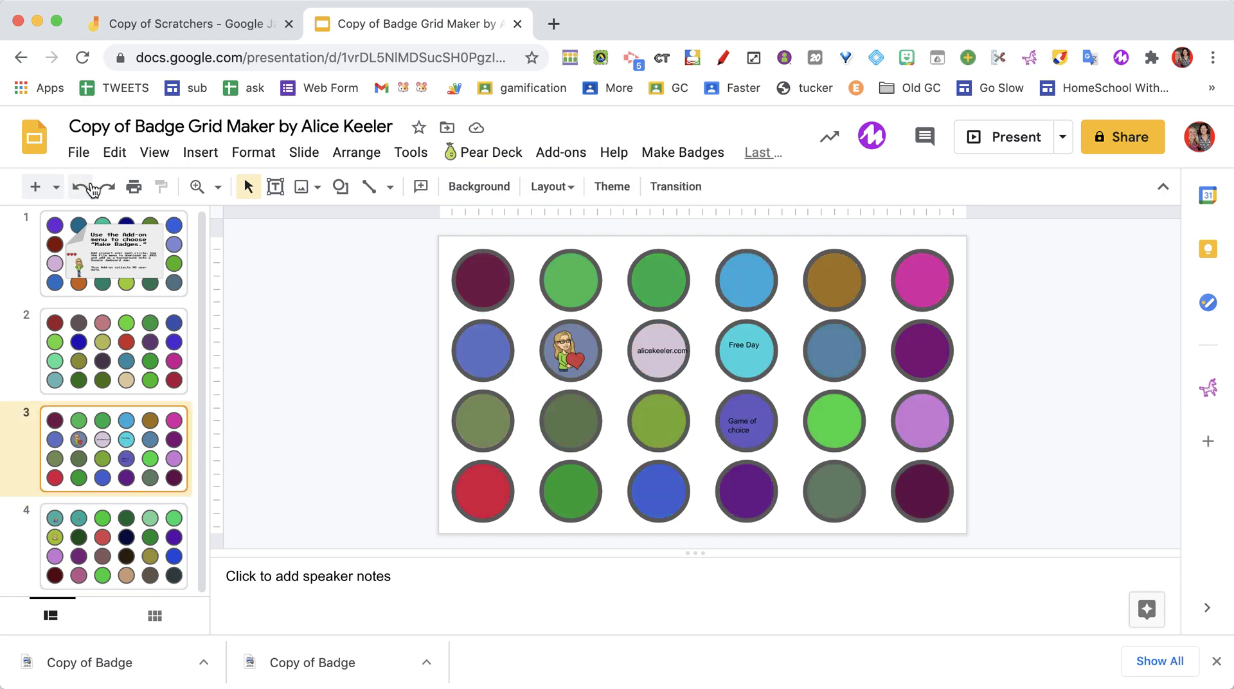
pyautogui.click(186, 24)
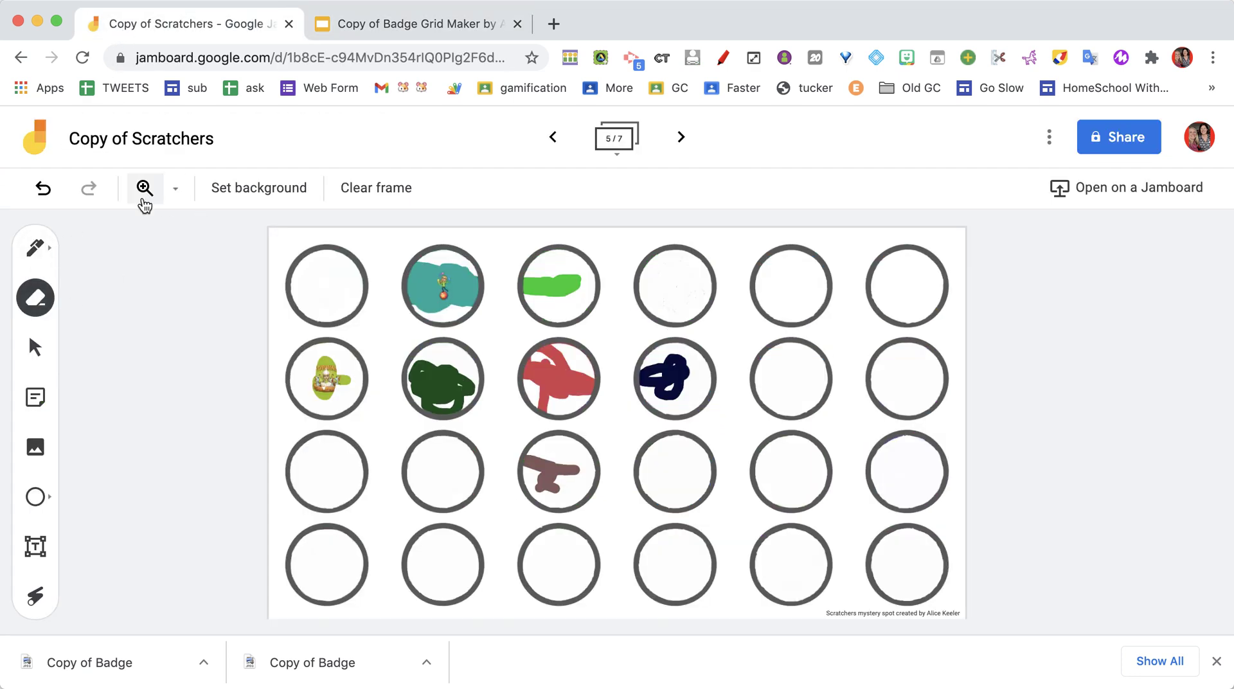
# Step: Replace frame 5's background with the downloaded badge image of slide 3 and erase part of the cover over the second row's fifth circle
pyautogui.click(260, 201)
pyautogui.click(515, 335)
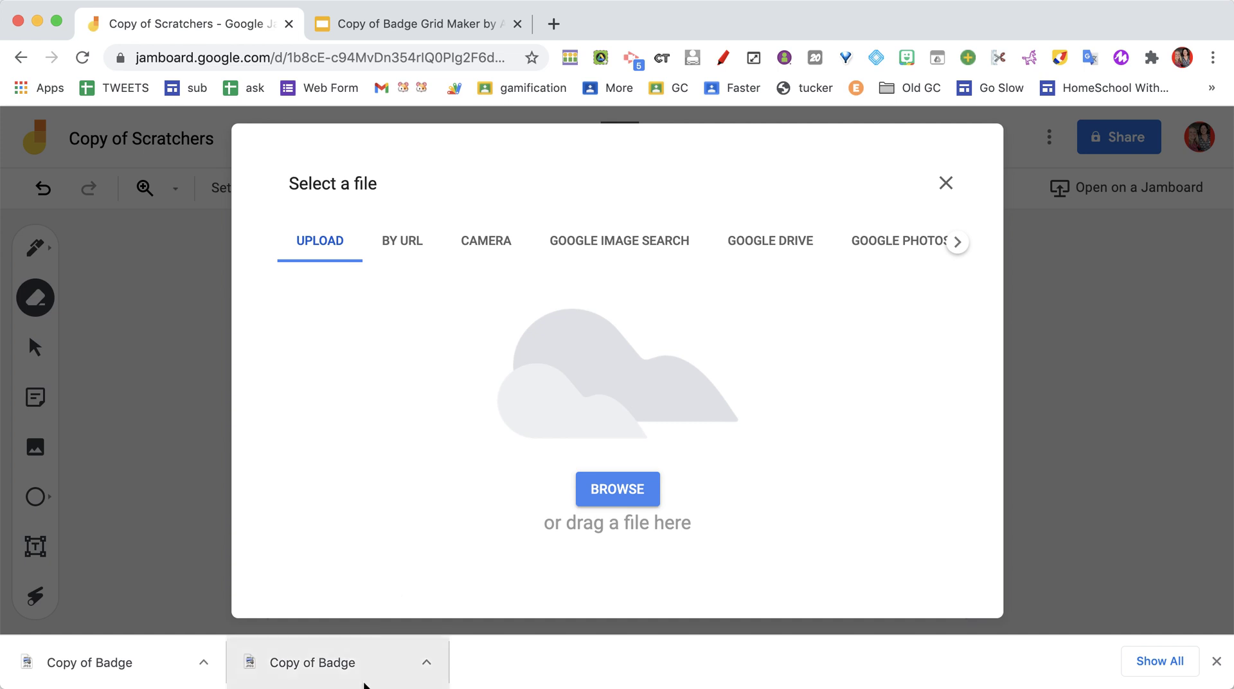
pyautogui.moveTo(361, 680); pyautogui.dragTo(515, 458)
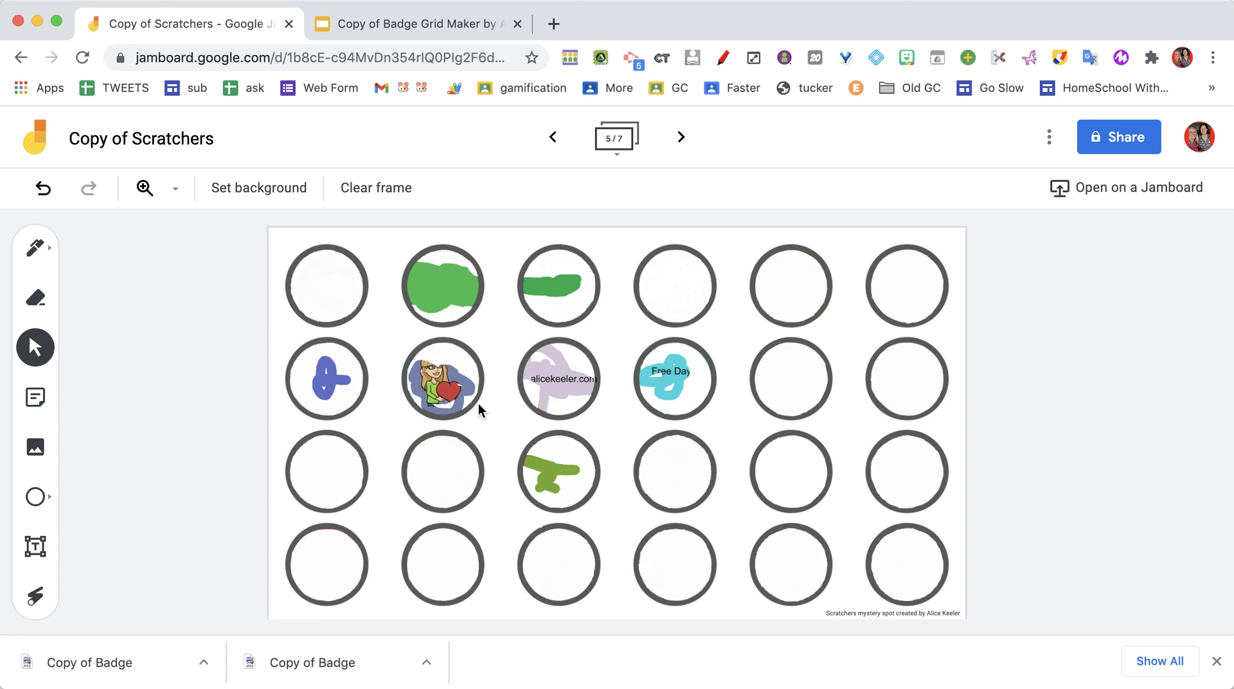
pyautogui.click(35, 298)
pyautogui.moveTo(775, 372); pyautogui.dragTo(765, 386)
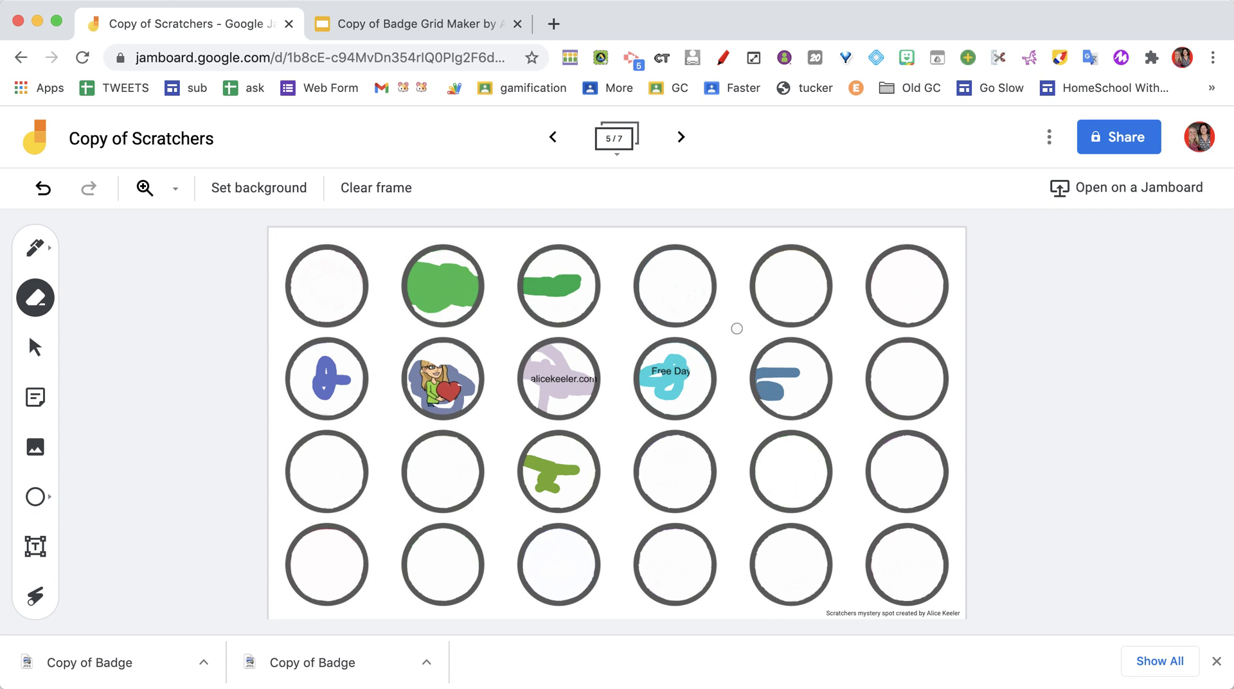
# Step: Delete the four frames before the circle scratchers: the blank squares, the colored circles, the colored squares and the Mystery Choice frame
pyautogui.click(617, 154)
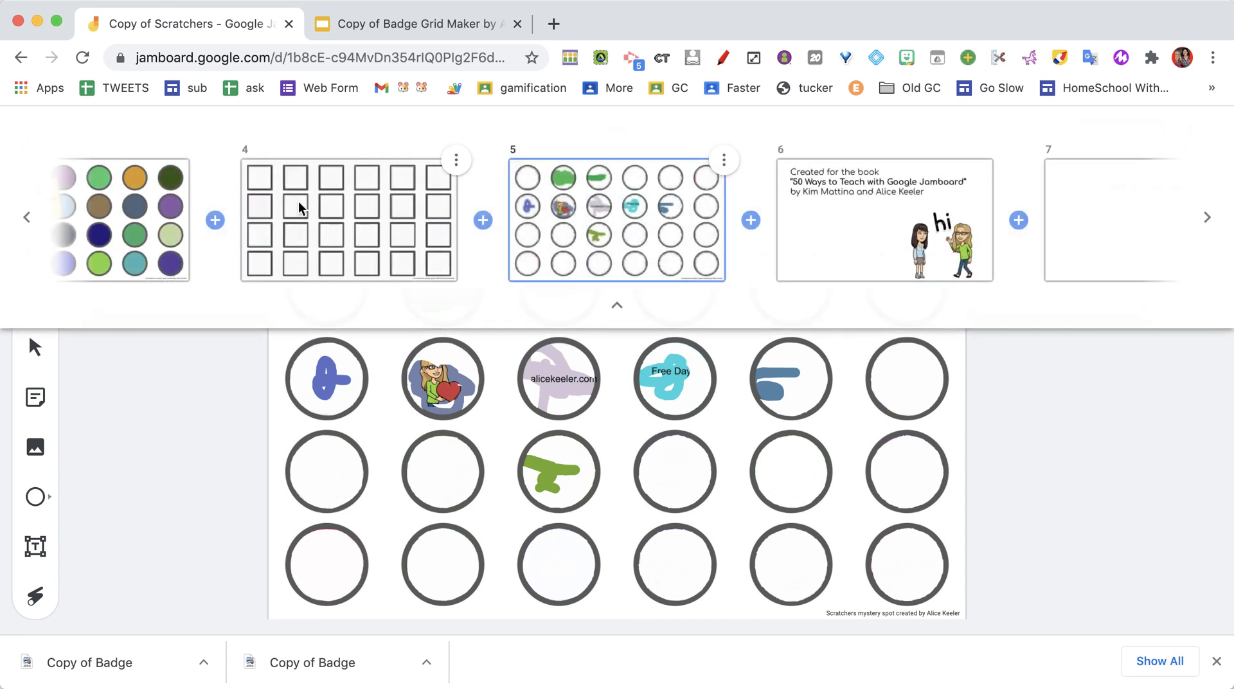
pyautogui.click(457, 164)
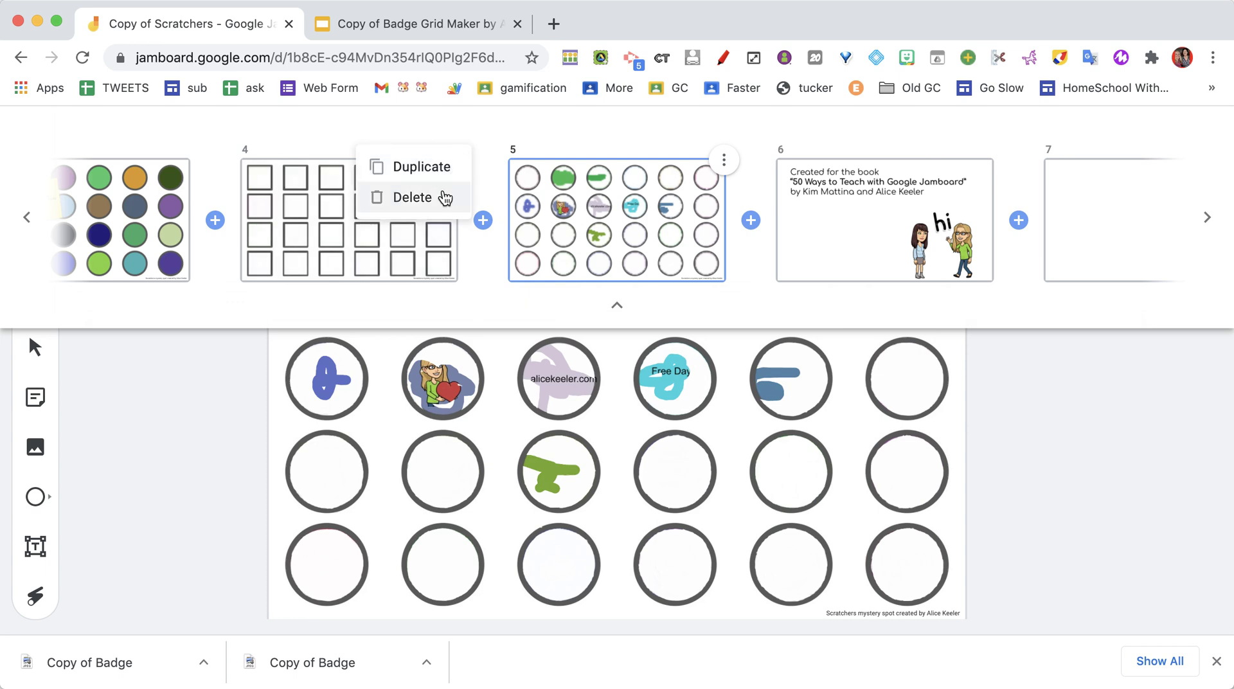
pyautogui.click(442, 191)
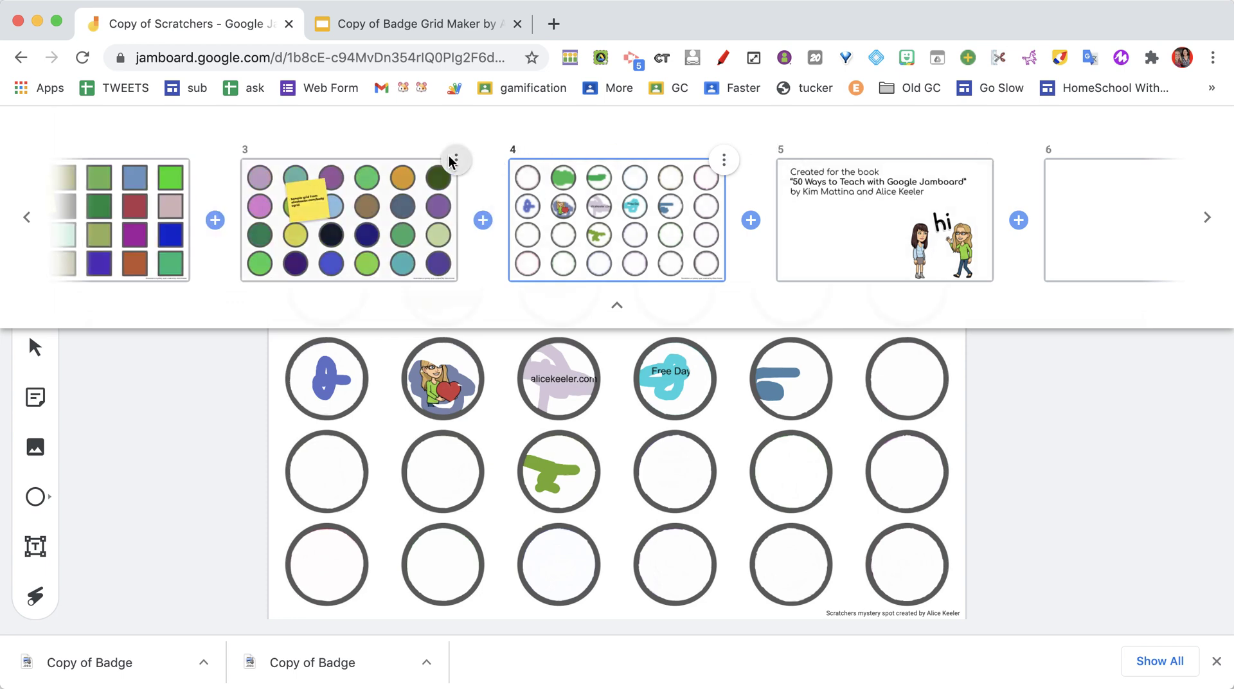
pyautogui.click(456, 159)
pyautogui.click(447, 199)
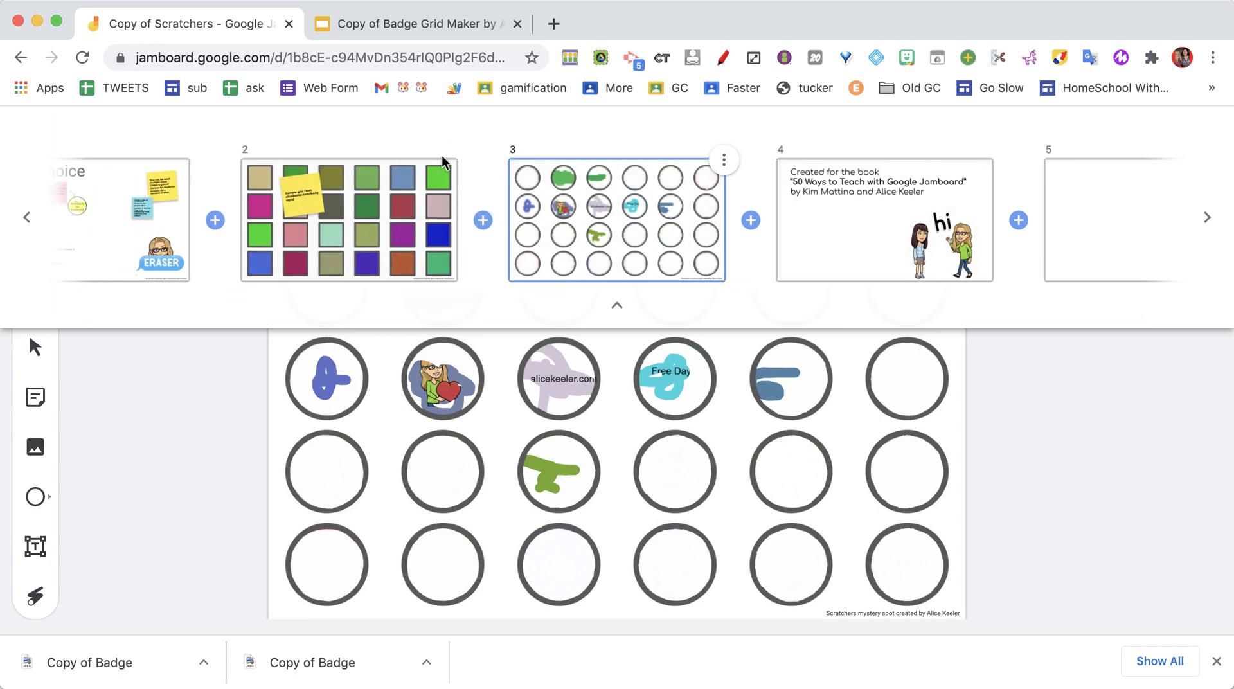
pyautogui.click(457, 160)
pyautogui.click(444, 199)
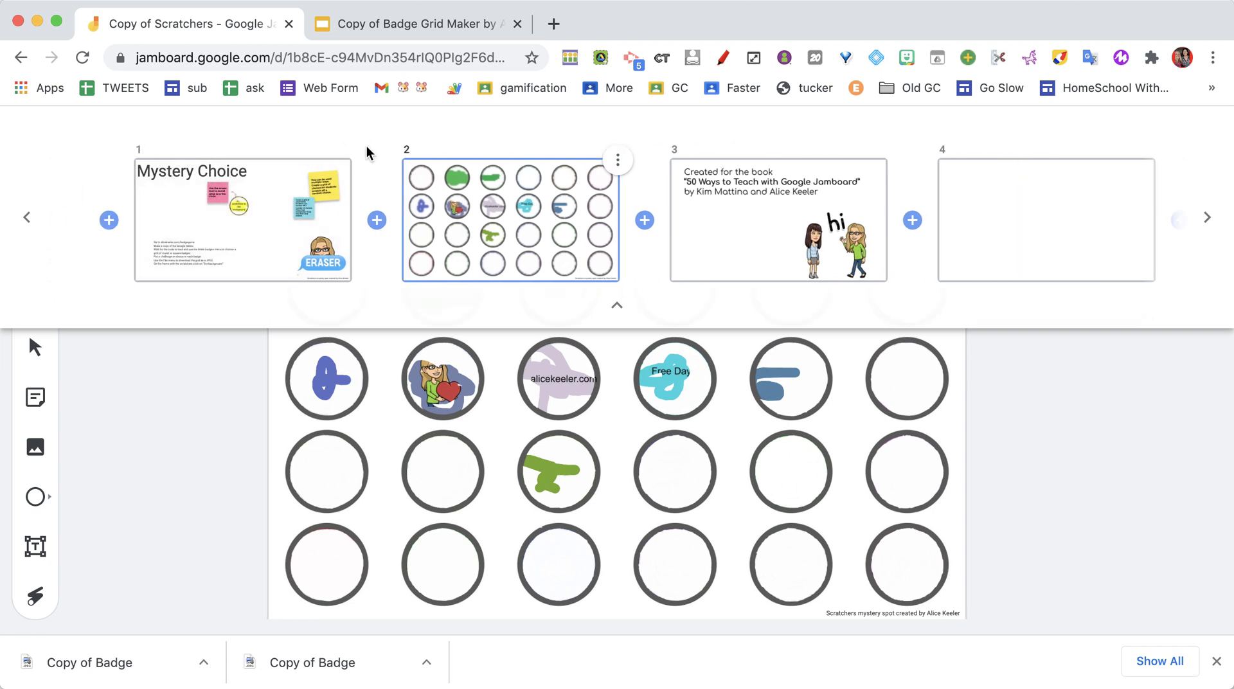
pyautogui.click(343, 160)
pyautogui.click(318, 199)
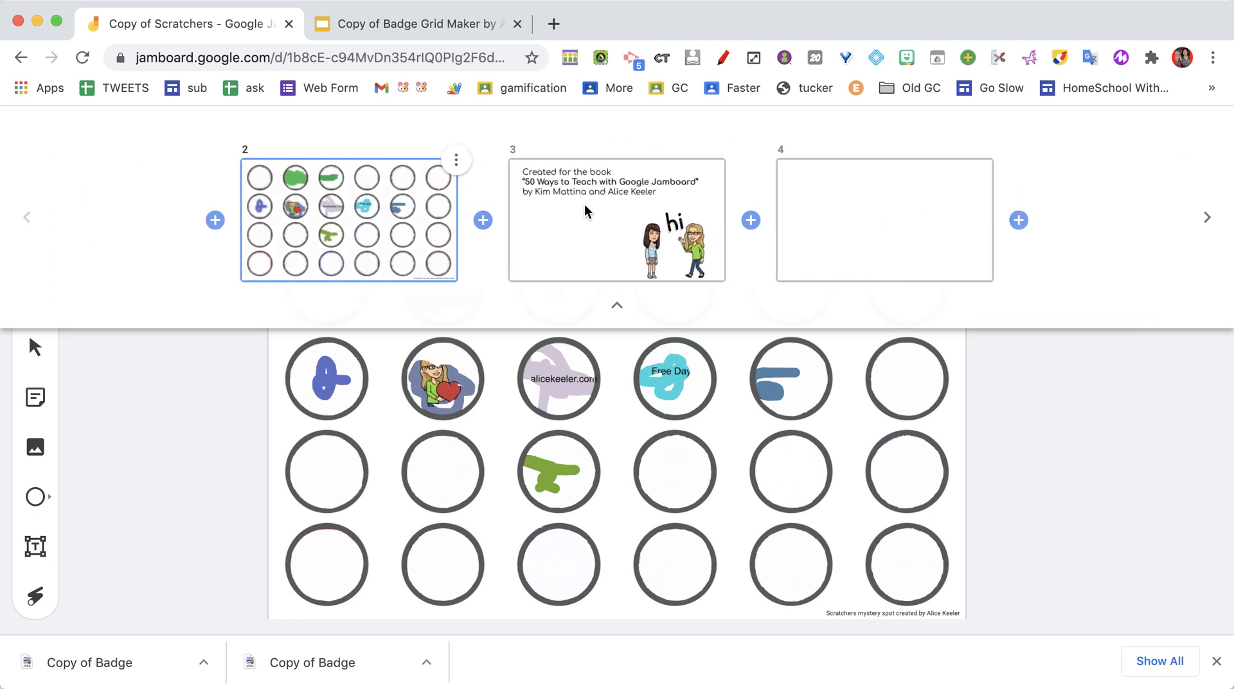
# Step: Delete the book credits frame and the empty last frame, and return to the circle scratcher frame
pyautogui.click(723, 165)
pyautogui.click(715, 198)
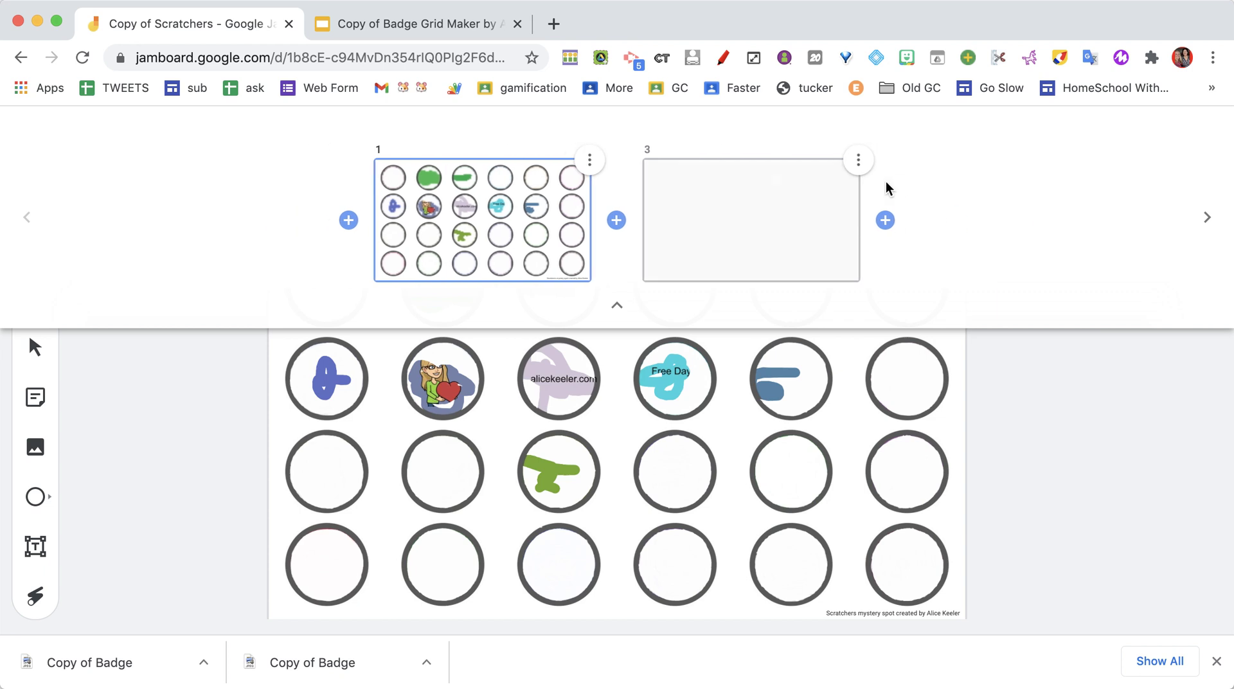
pyautogui.click(858, 163)
pyautogui.click(852, 199)
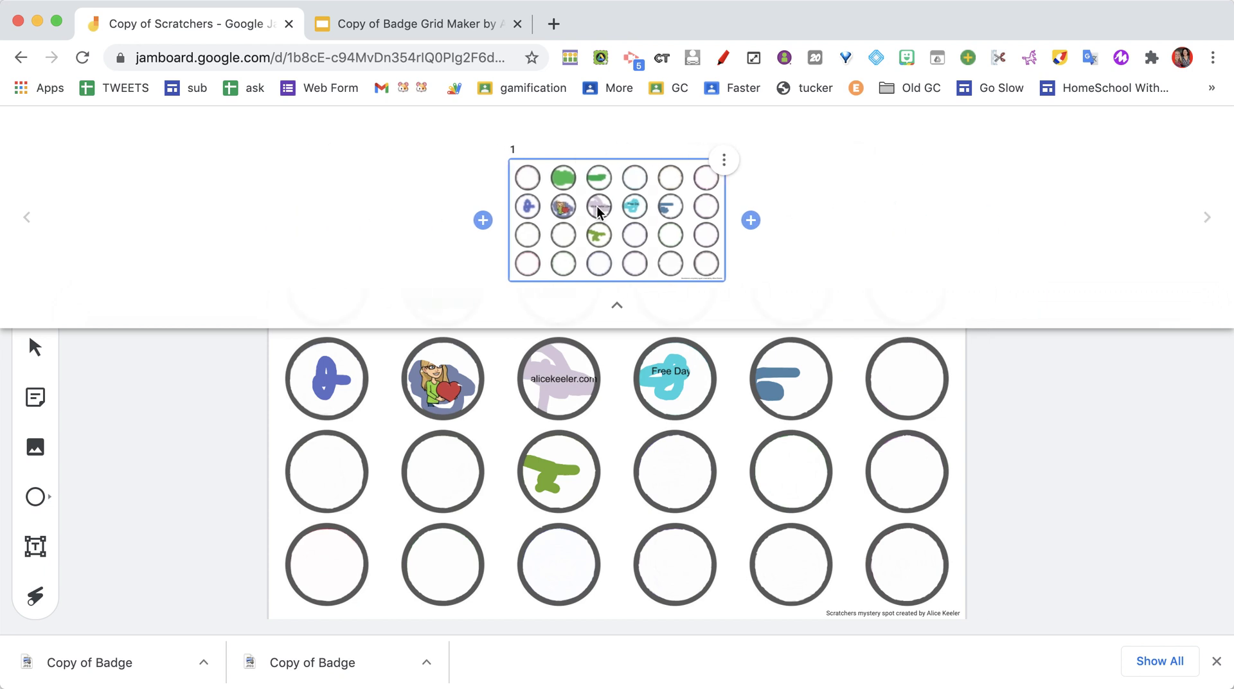
pyautogui.click(613, 301)
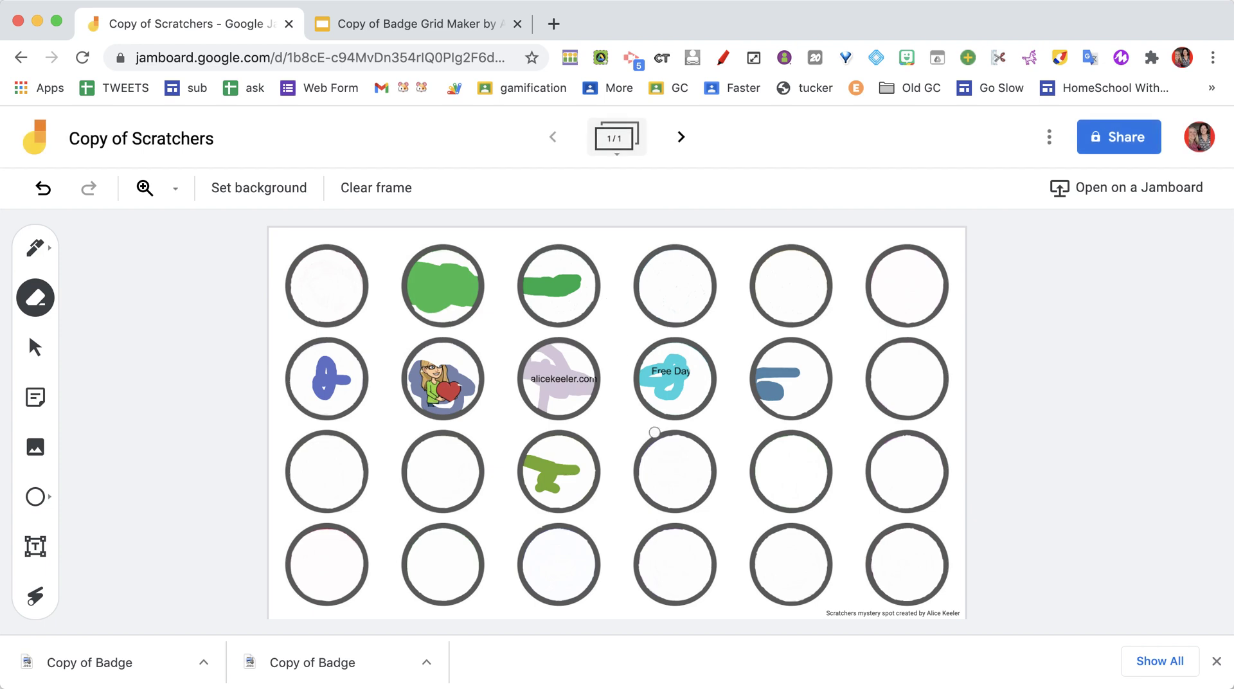
# Step: Erase the cover over the "Game of choice" badge in the third row's fourth circle
pyautogui.moveTo(655, 432)
pyautogui.mouseDown()
pyautogui.moveTo(687, 479)
pyautogui.moveTo(649, 476)
pyautogui.moveTo(693, 493)
pyautogui.mouseUp()
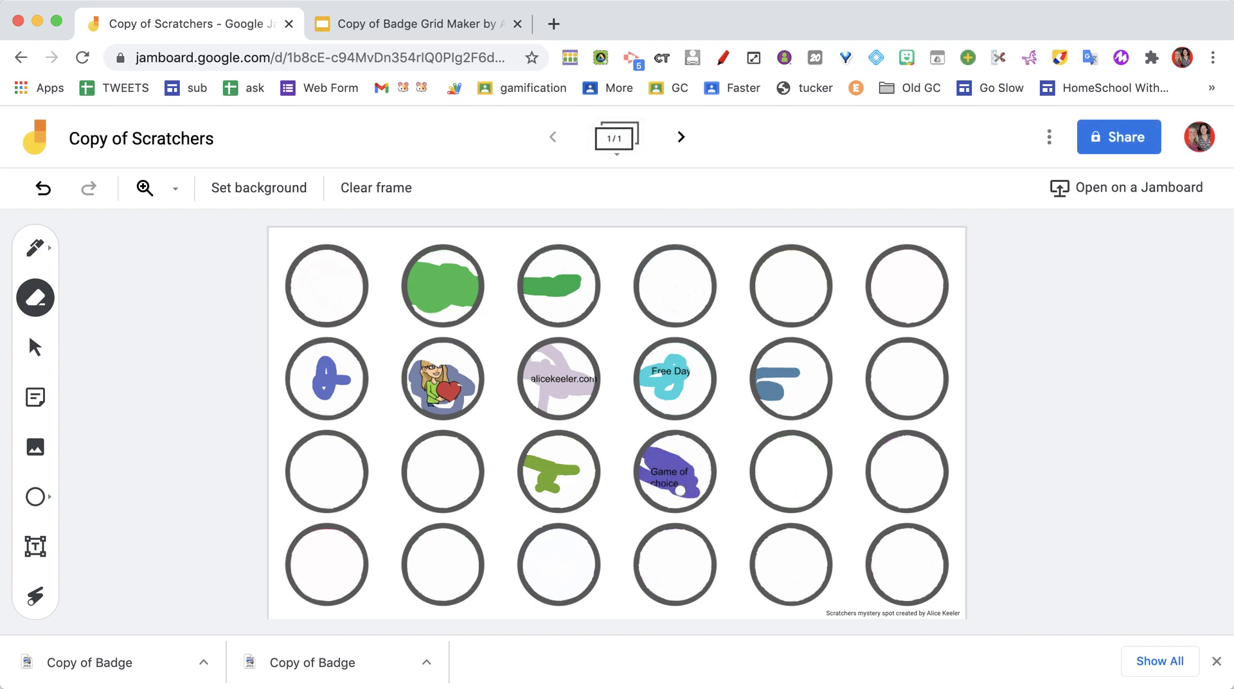